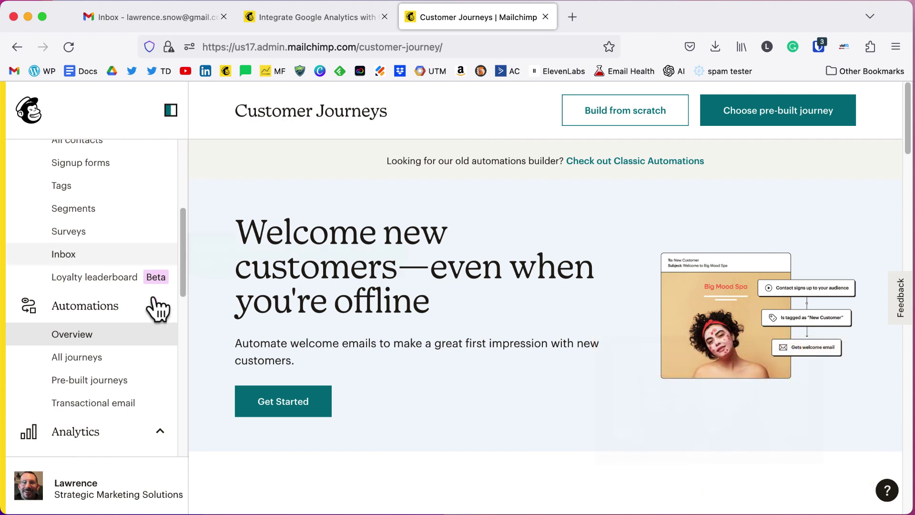
# Open the pre-built journeys gallery and scroll down to the Welcome new contacts template.
pyautogui.click(96, 381)
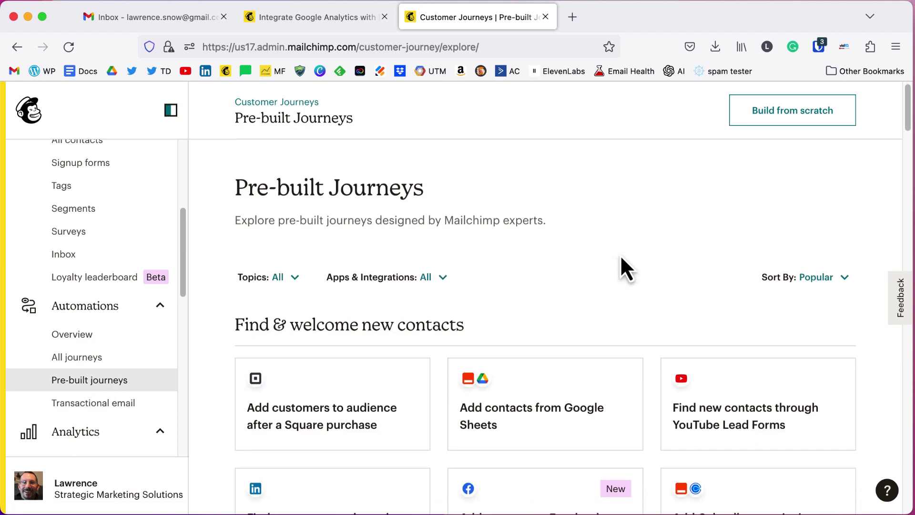
pyautogui.scroll(-3, 621, 266)
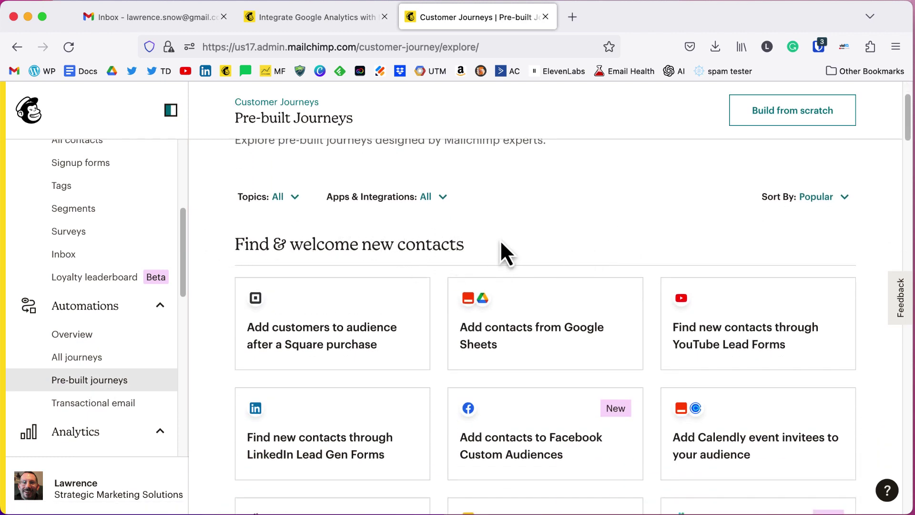
pyautogui.scroll(-2, 502, 239)
pyautogui.scroll(-3, 503, 243)
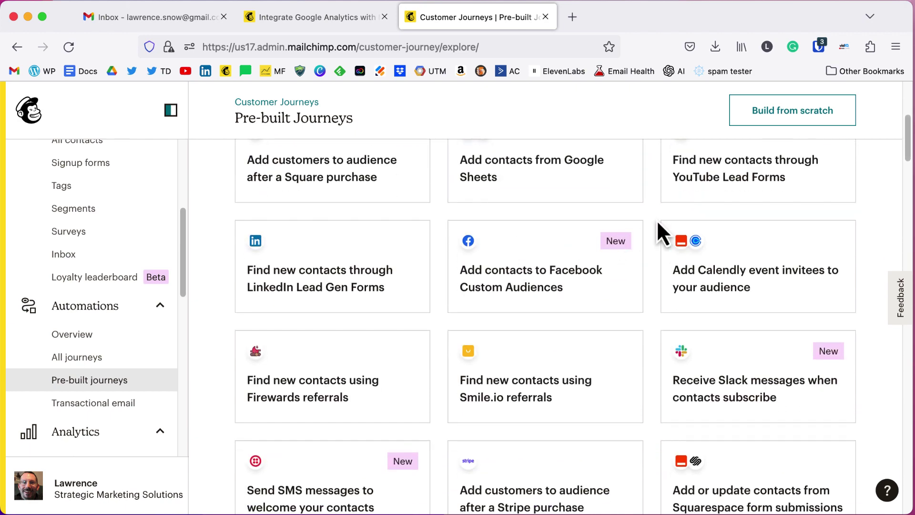
pyautogui.scroll(-6, 656, 219)
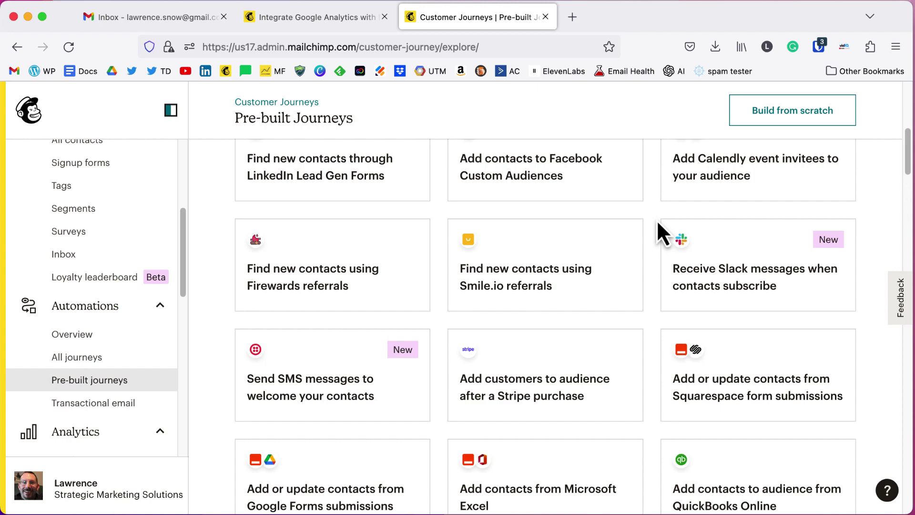
pyautogui.scroll(-5, 656, 220)
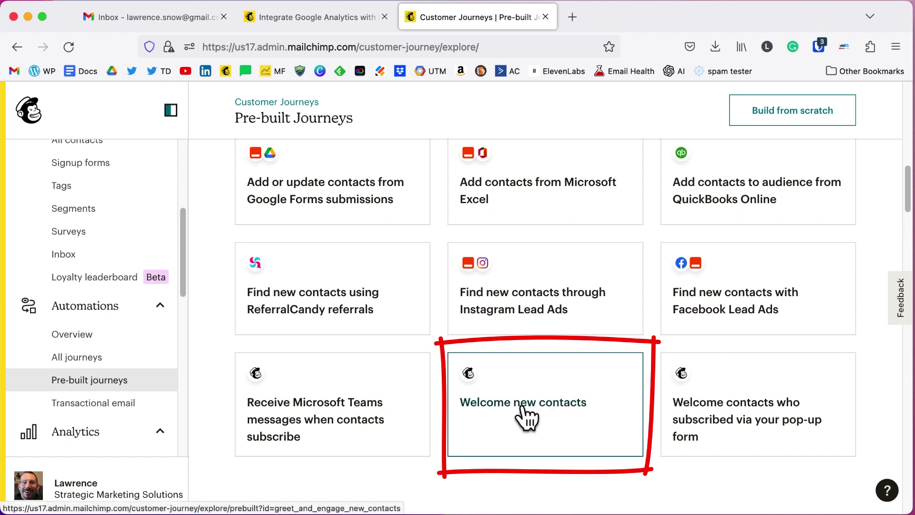
pyautogui.click(572, 419)
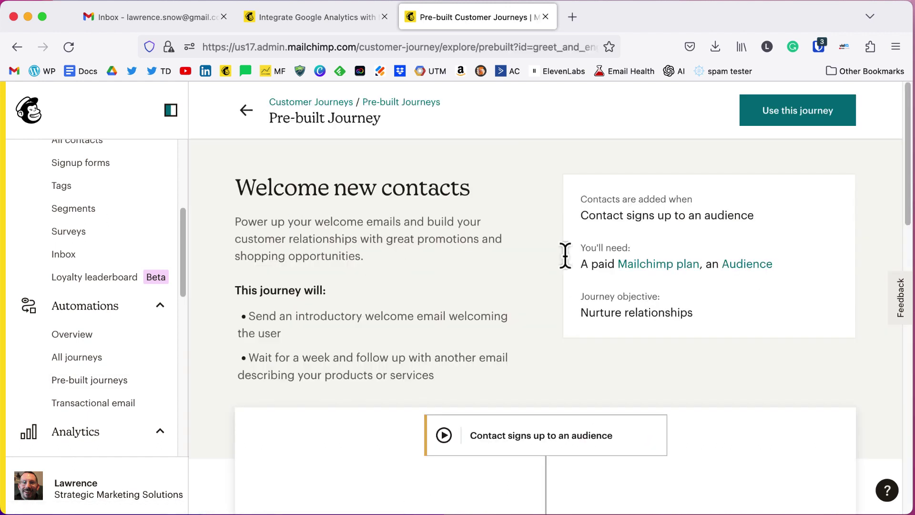
pyautogui.moveTo(582, 262); pyautogui.dragTo(740, 298)
pyautogui.click(729, 319)
pyautogui.scroll(-1, 581, 295)
pyautogui.moveTo(580, 296); pyautogui.dragTo(697, 309)
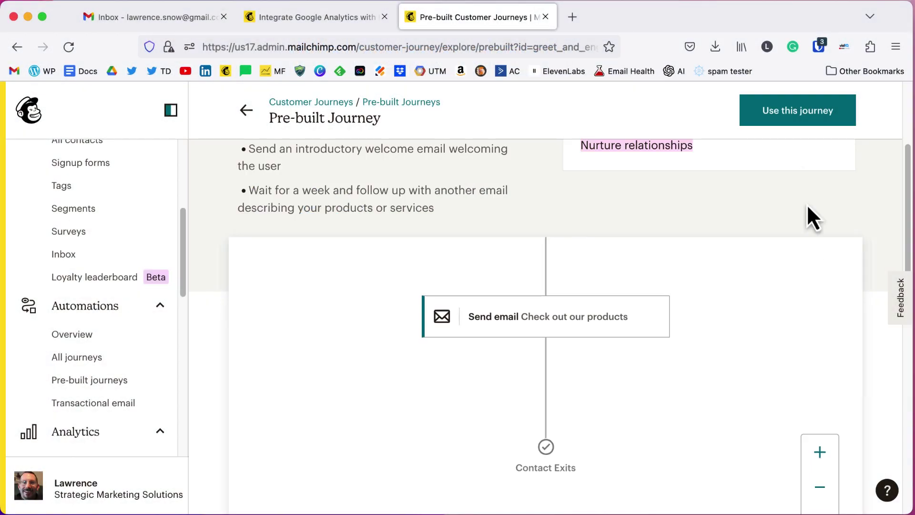
# Start a Welcome new contacts journey for the Strategic Marketing Solutions audience, then view the Subscribes to List whiteboard.
pyautogui.click(805, 122)
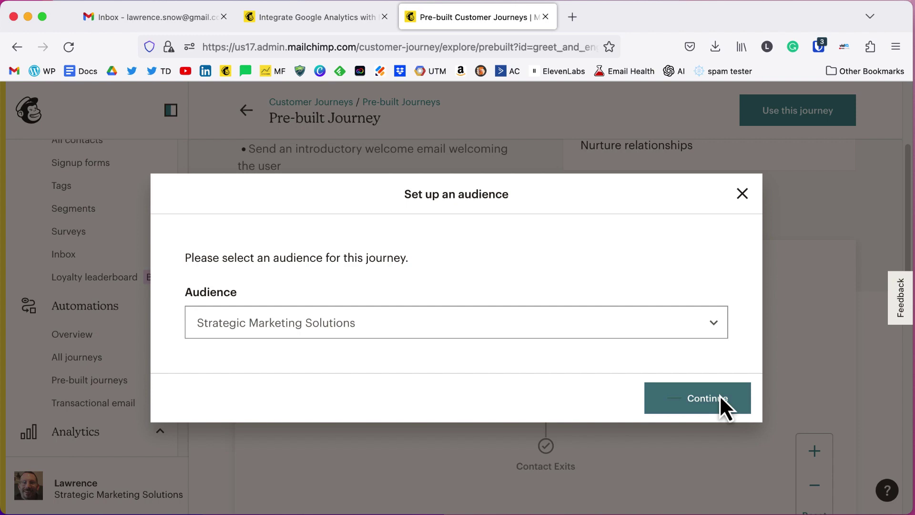
pyautogui.click(719, 398)
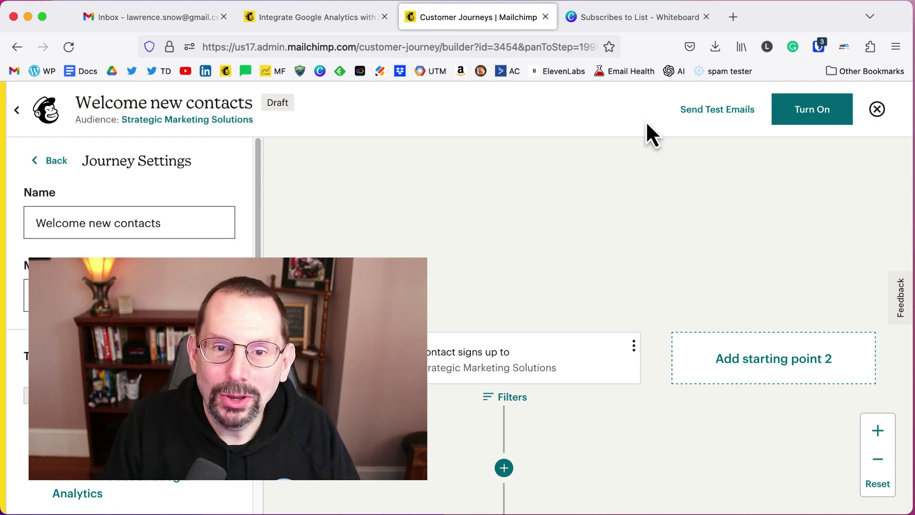
pyautogui.click(642, 18)
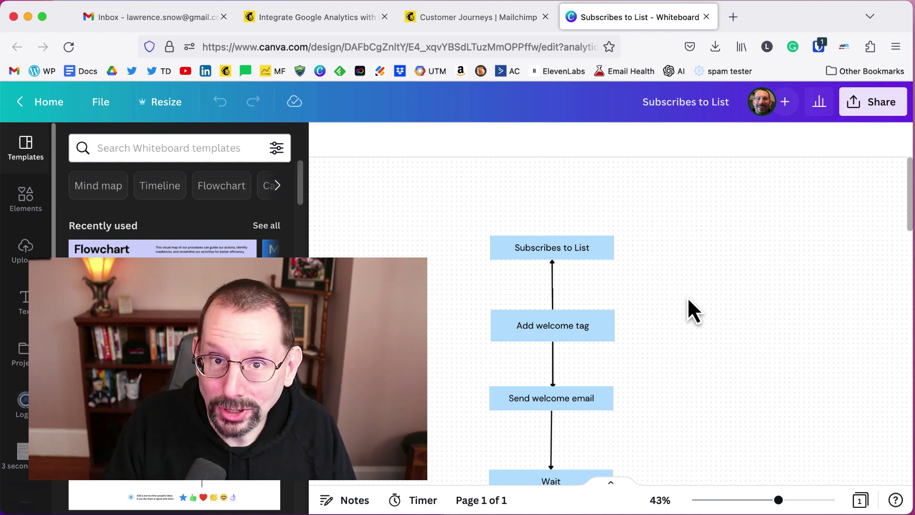
pyautogui.scroll(-1, 687, 296)
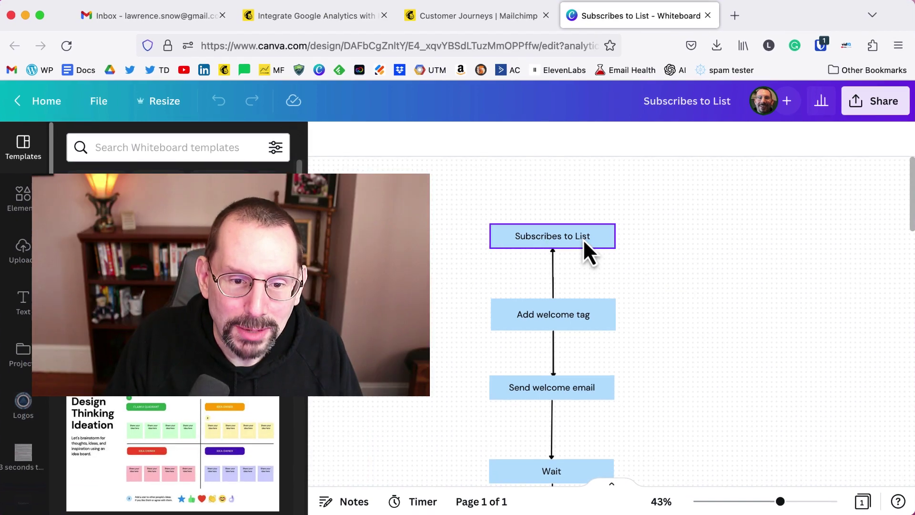
pyautogui.scroll(-3, 672, 286)
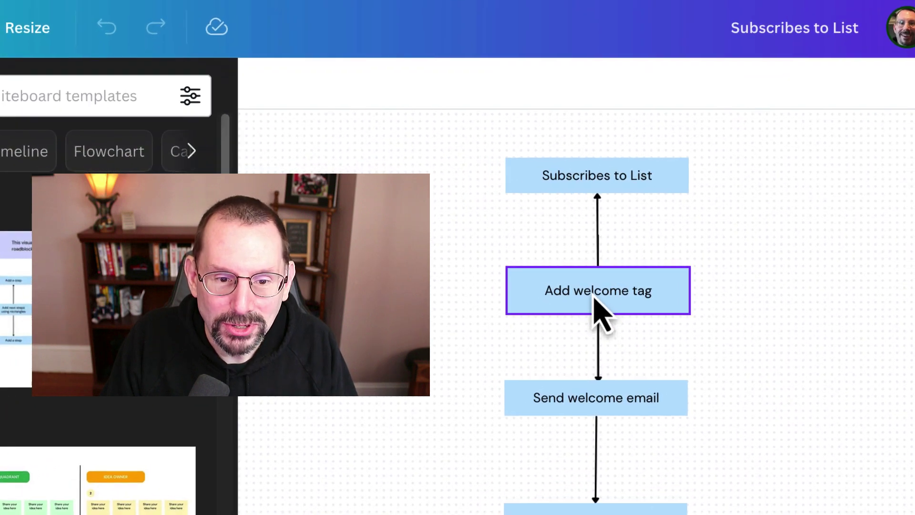
pyautogui.scroll(-3, 699, 329)
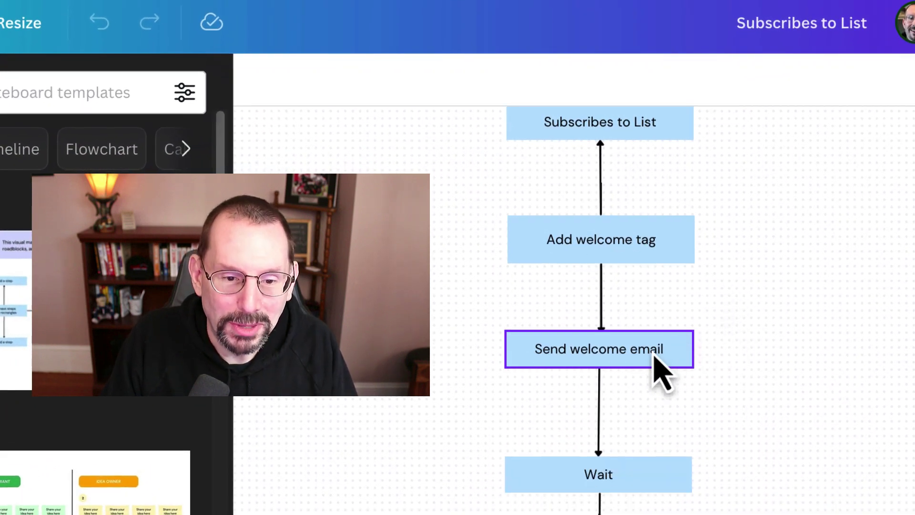
pyautogui.scroll(-8, 660, 362)
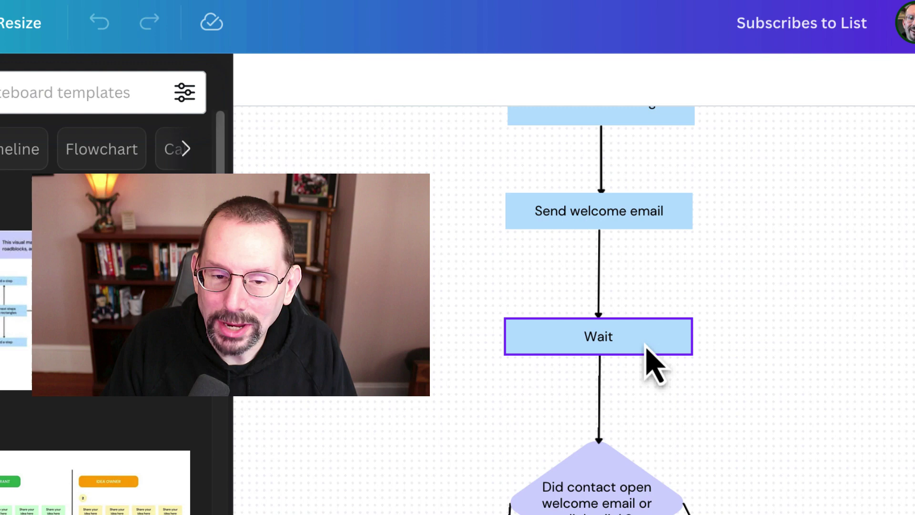
pyautogui.scroll(-4, 650, 363)
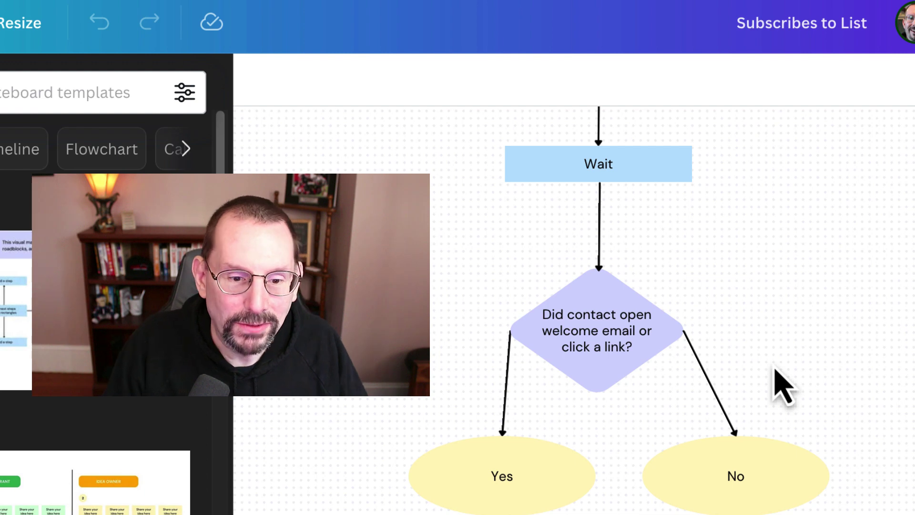
pyautogui.scroll(-4, 783, 386)
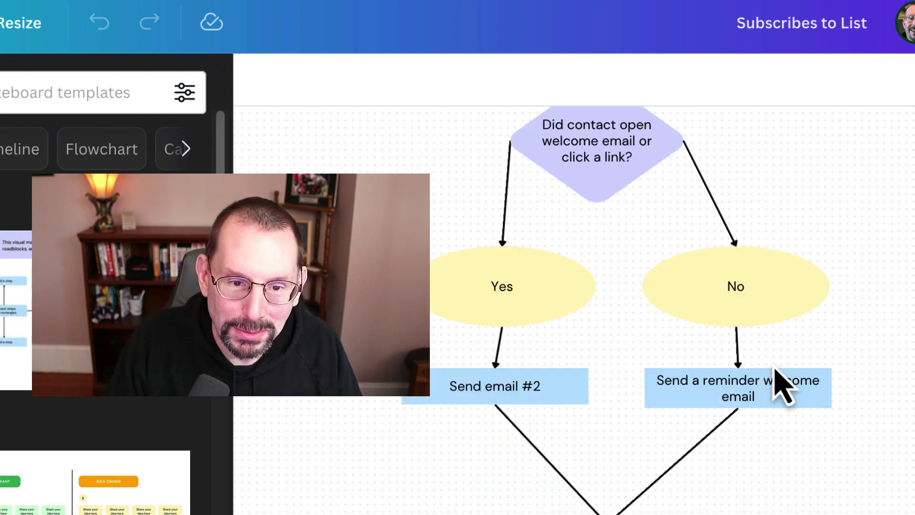
pyautogui.scroll(-1, 784, 385)
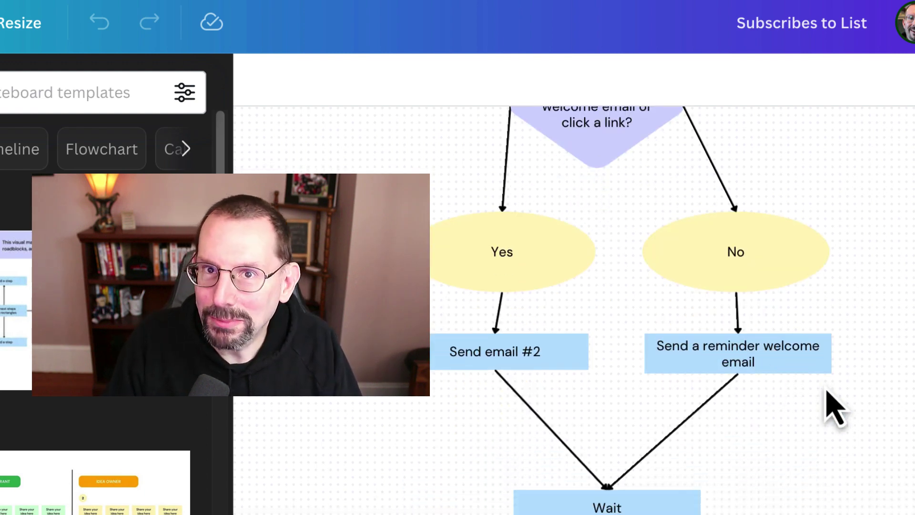
pyautogui.scroll(-3, 831, 407)
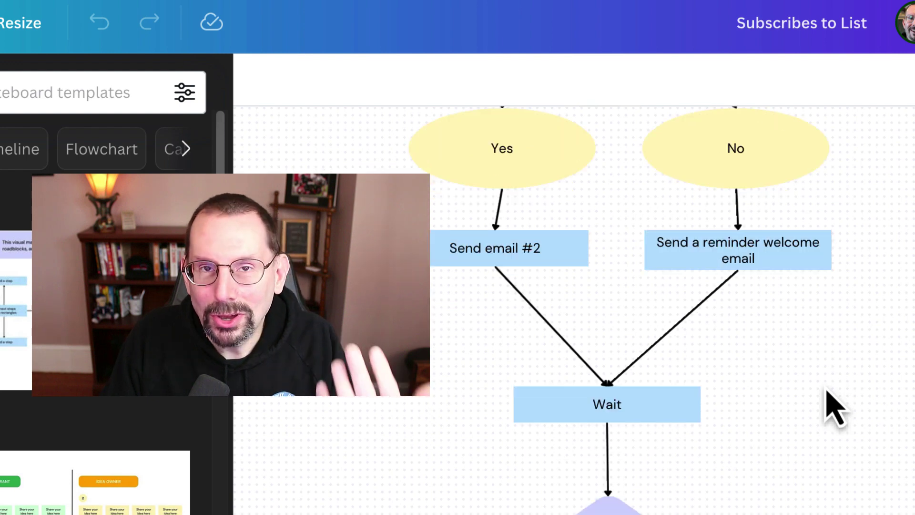
pyautogui.scroll(-1, 827, 384)
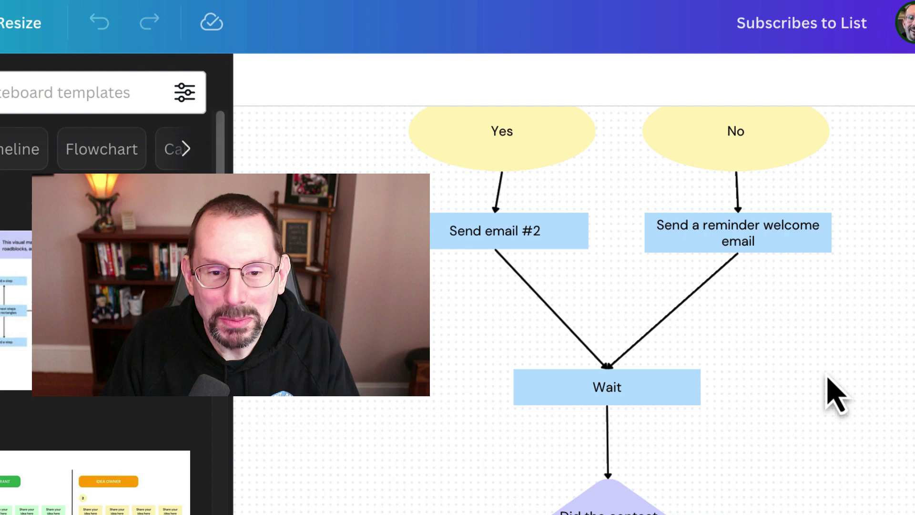
pyautogui.scroll(-4, 835, 394)
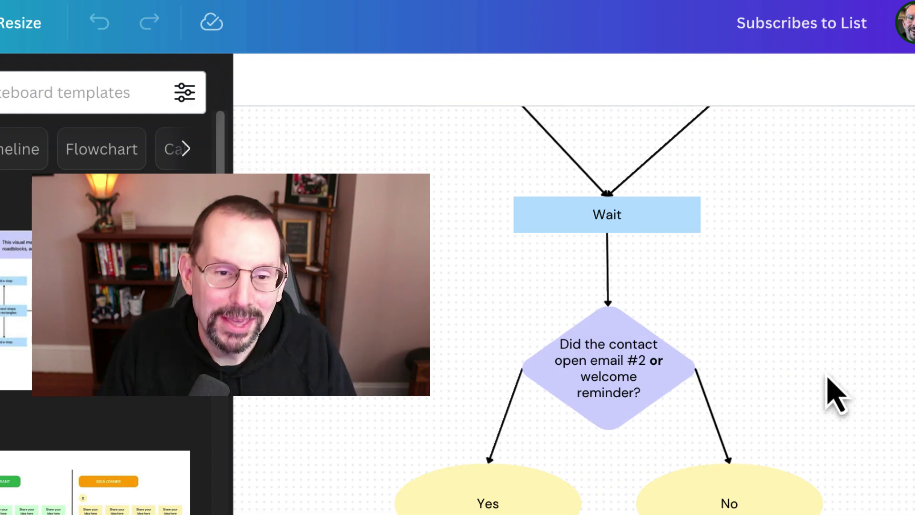
pyautogui.scroll(-2, 829, 379)
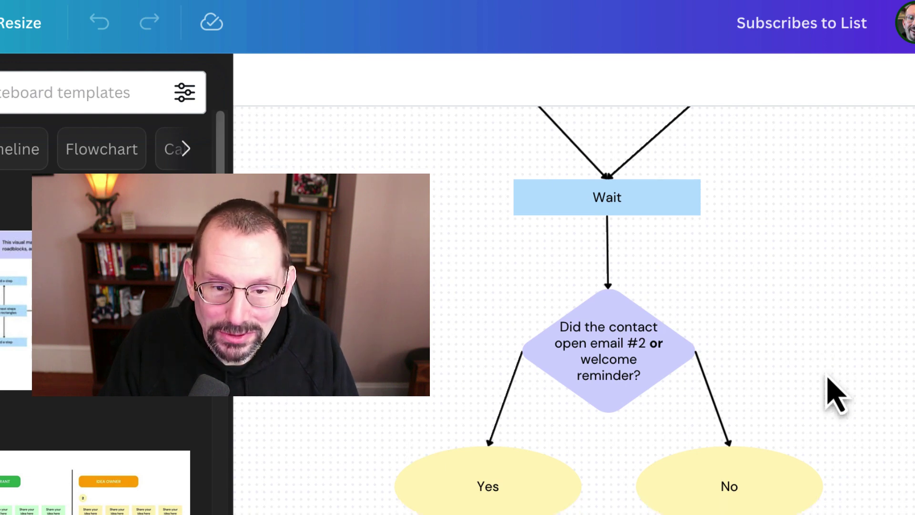
pyautogui.scroll(-3, 835, 395)
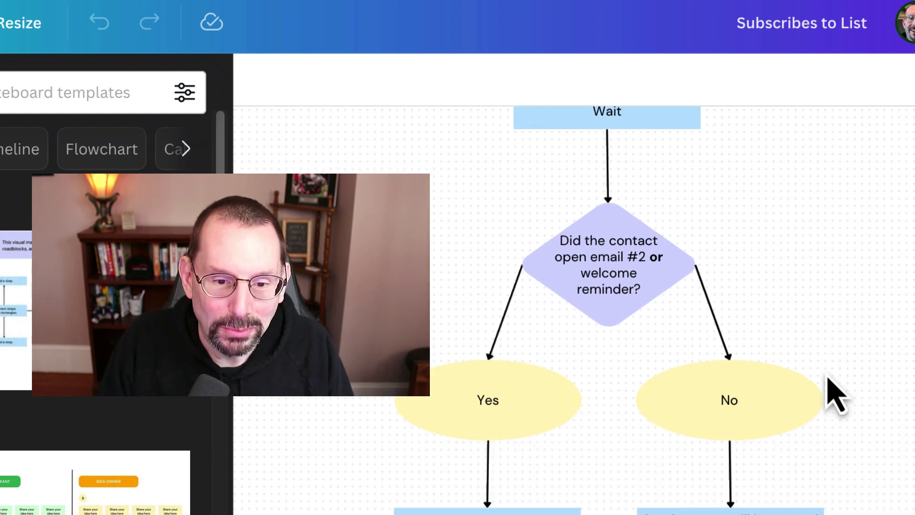
pyautogui.scroll(10, 835, 395)
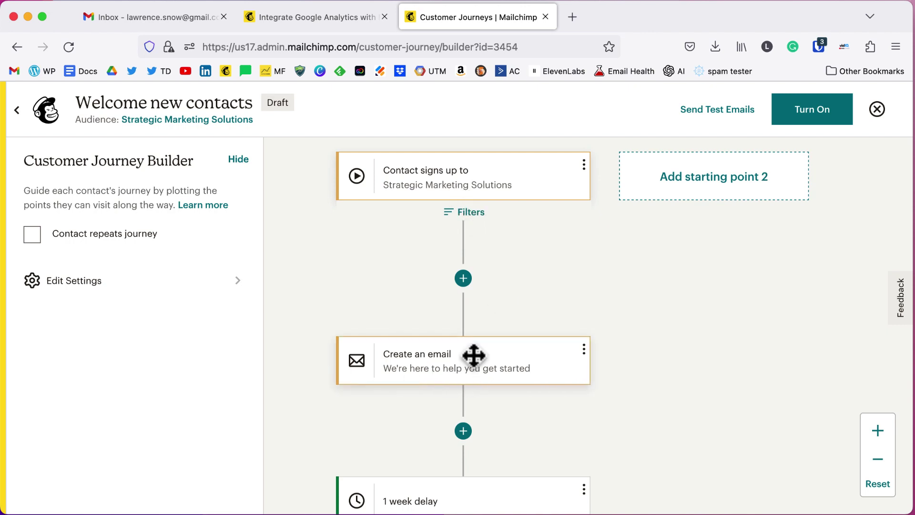
# Bring up the journey point options for a new step after the signup trigger.
pyautogui.click(468, 285)
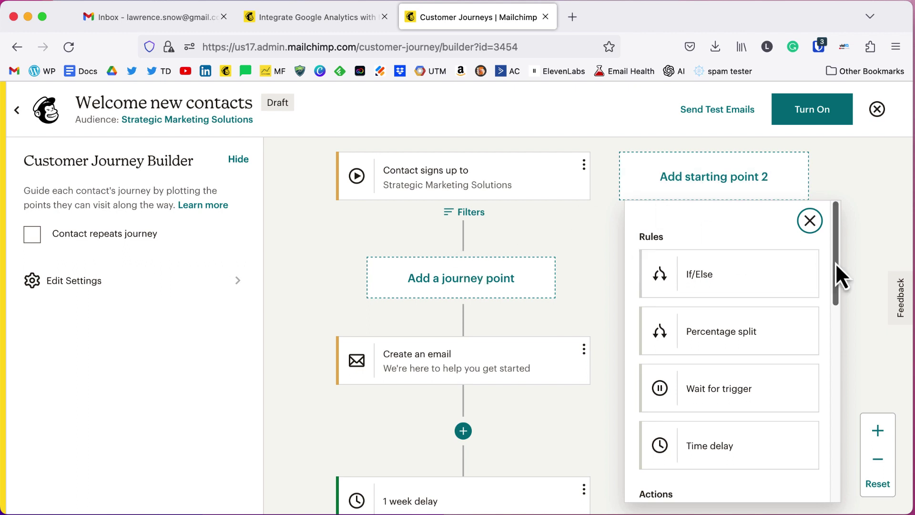
# Add a Tag/Untag step after signup that adds the 'welcome' tag to contacts.
pyautogui.moveTo(836, 265); pyautogui.dragTo(833, 430)
pyautogui.click(710, 290)
pyautogui.click(319, 285)
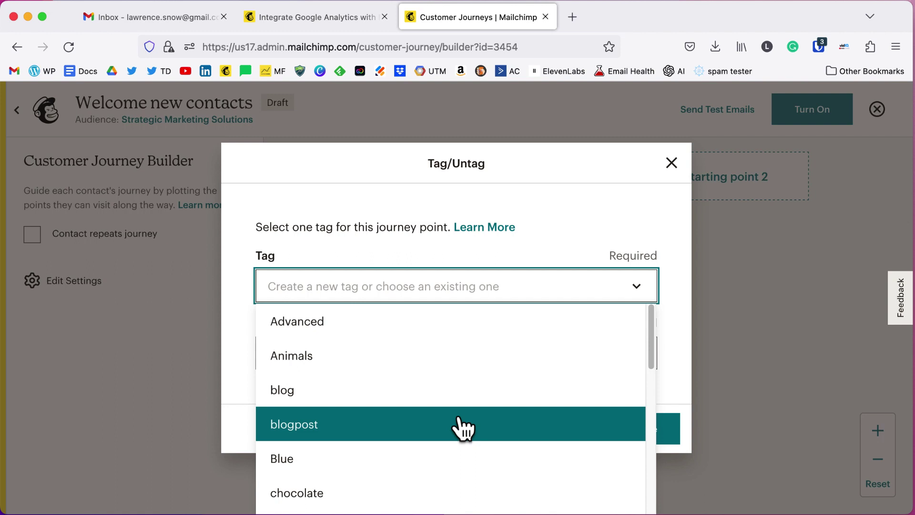
pyautogui.scroll(-5, 458, 413)
pyautogui.scroll(-15, 458, 412)
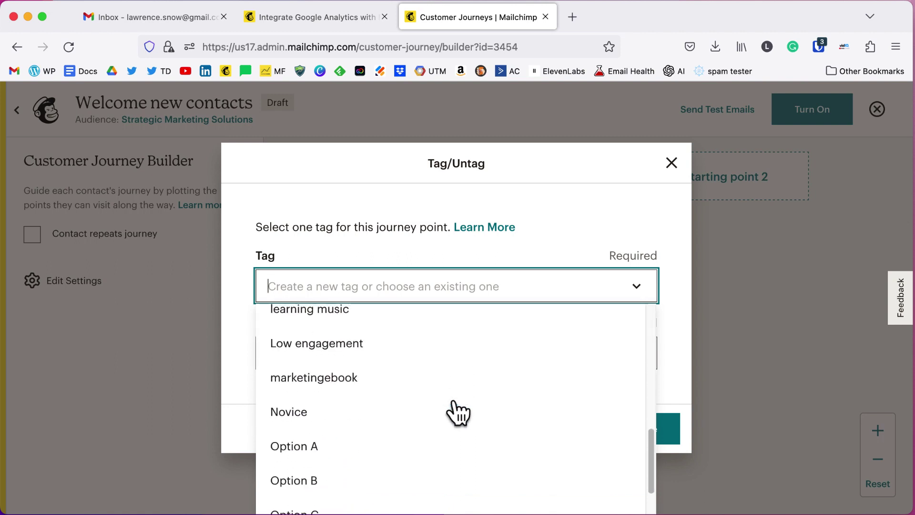
pyautogui.click(346, 506)
pyautogui.click(373, 360)
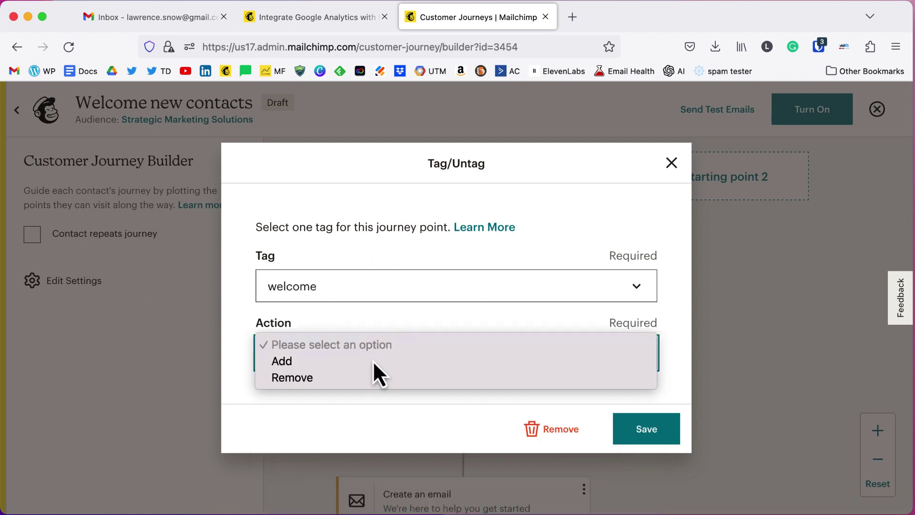
pyautogui.click(321, 361)
pyautogui.click(646, 429)
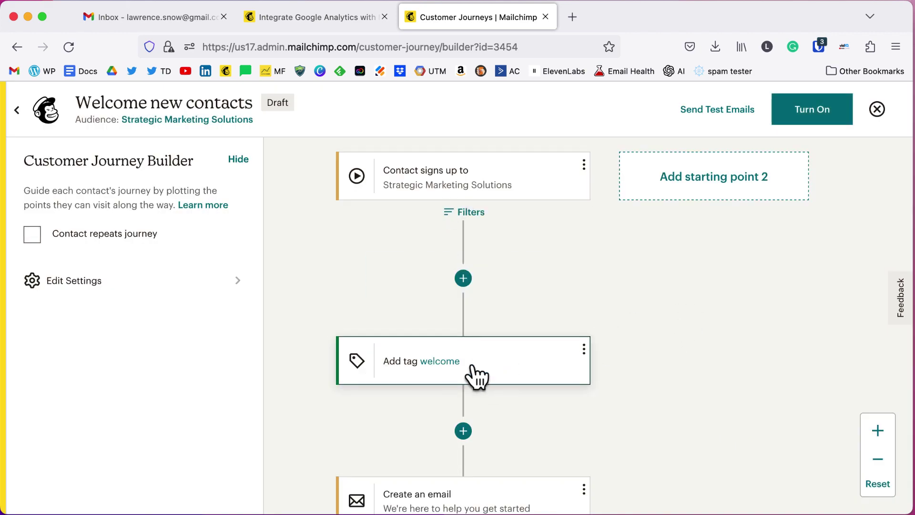
pyautogui.scroll(-5, 476, 375)
# Set the email subject to 'Welcome!' and preview text to 'So Glad You Decided to Join Our Awesome Community!'.
pyautogui.click(477, 278)
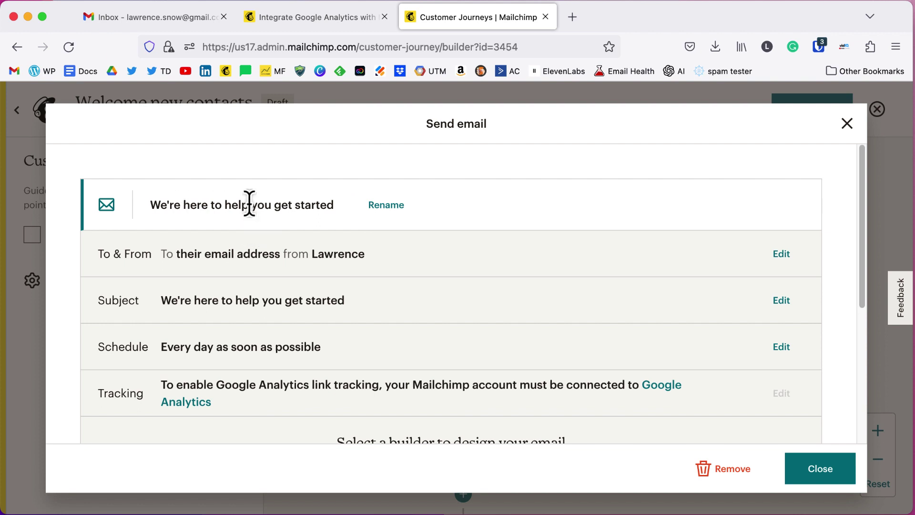
pyautogui.click(778, 305)
pyautogui.write('We')
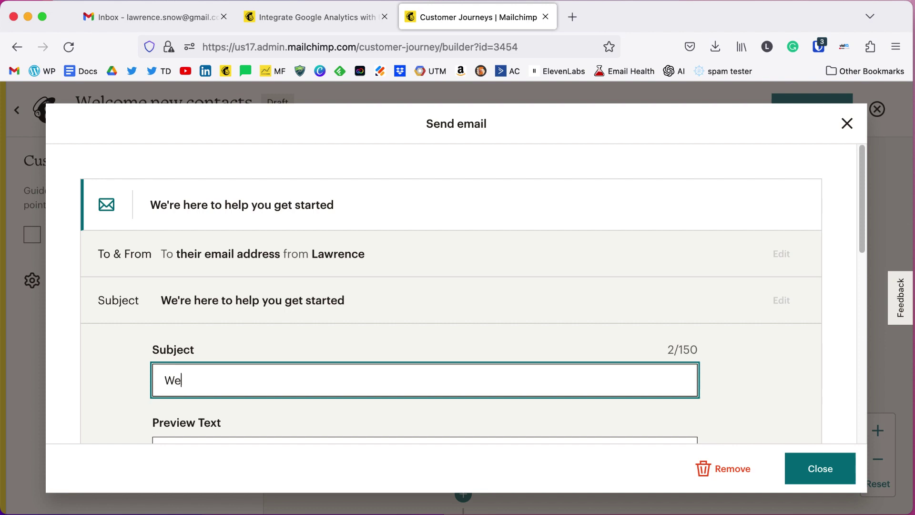
pyautogui.write('lcome! So Glad Y')
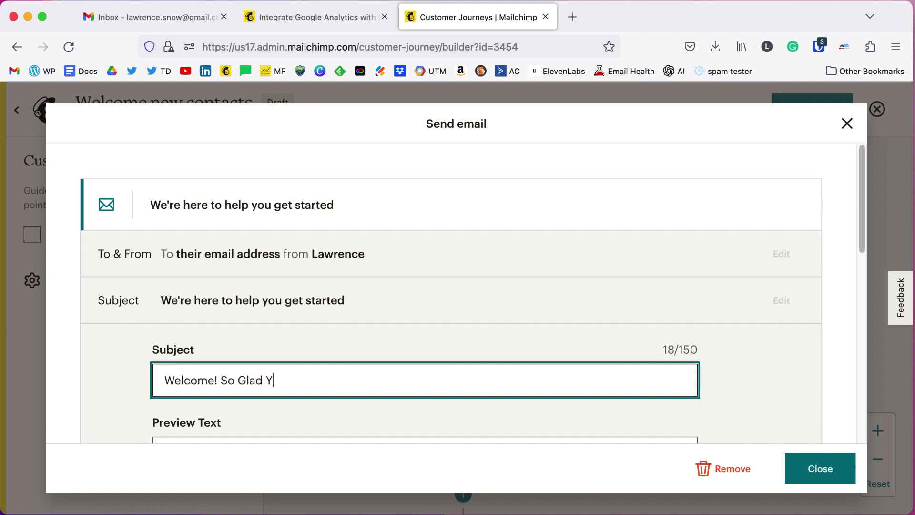
pyautogui.write('ou Decided to Jo')
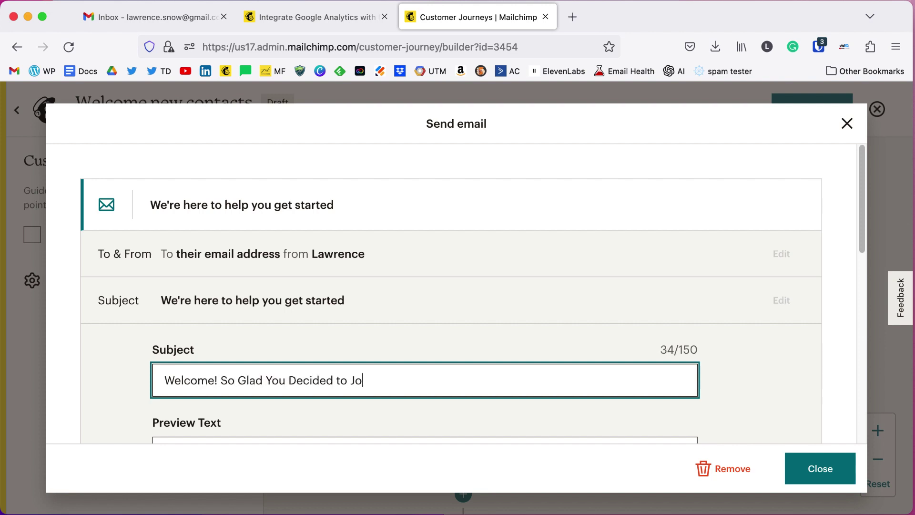
pyautogui.write('in Our Awesome Community!')
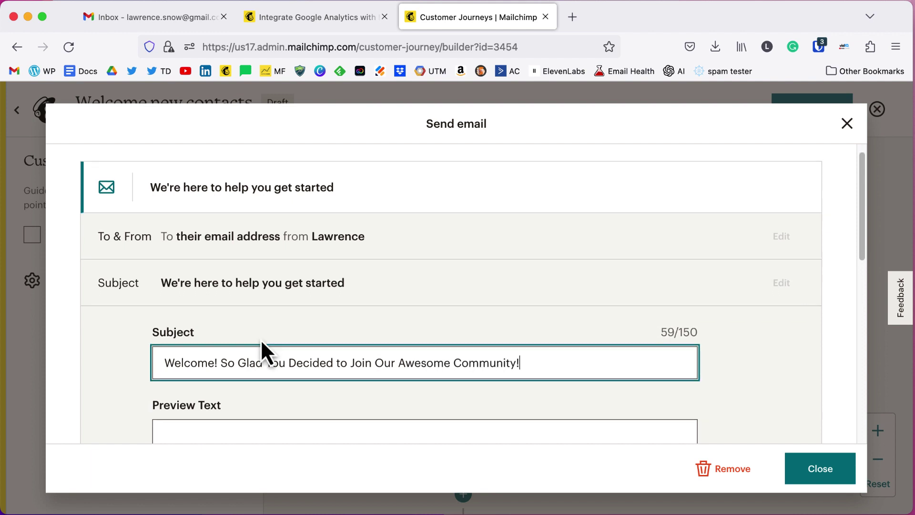
pyautogui.scroll(-3, 261, 341)
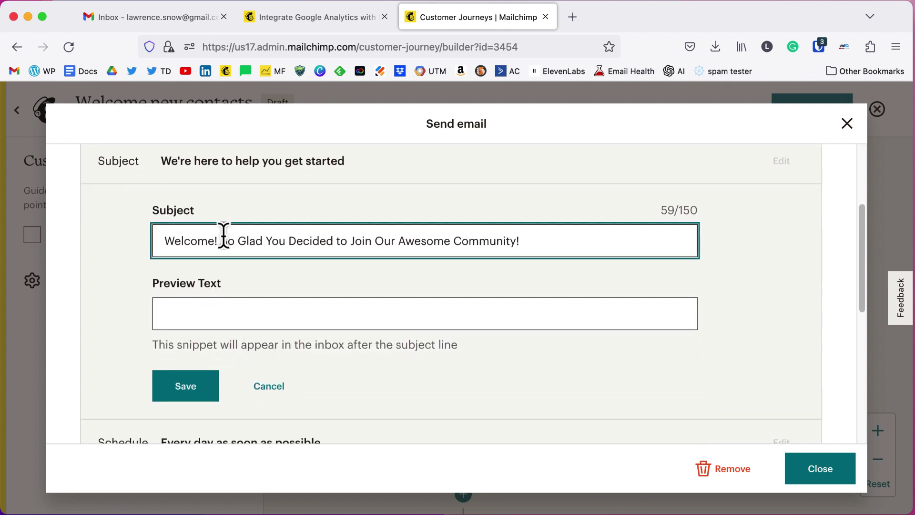
pyautogui.moveTo(222, 240); pyautogui.dragTo(533, 248)
pyautogui.press('super+x')
pyautogui.click(334, 313)
pyautogui.press('super+v')
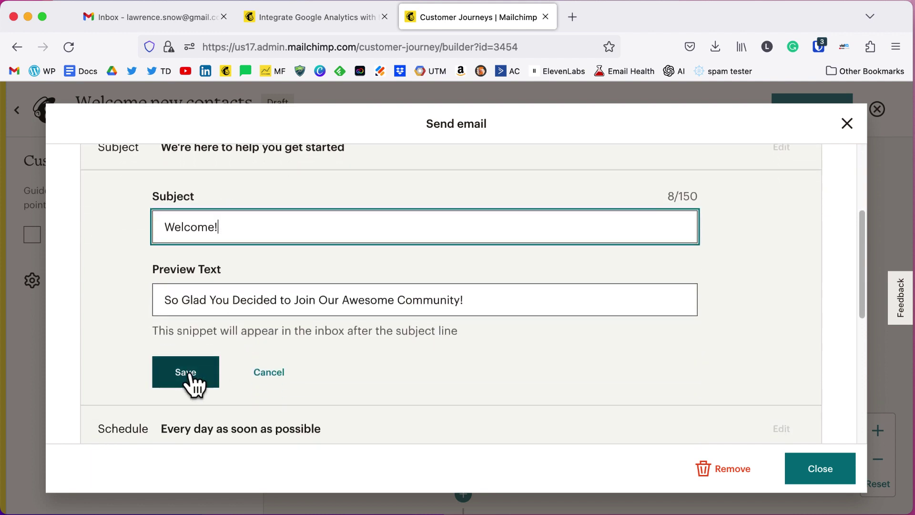
pyautogui.click(190, 375)
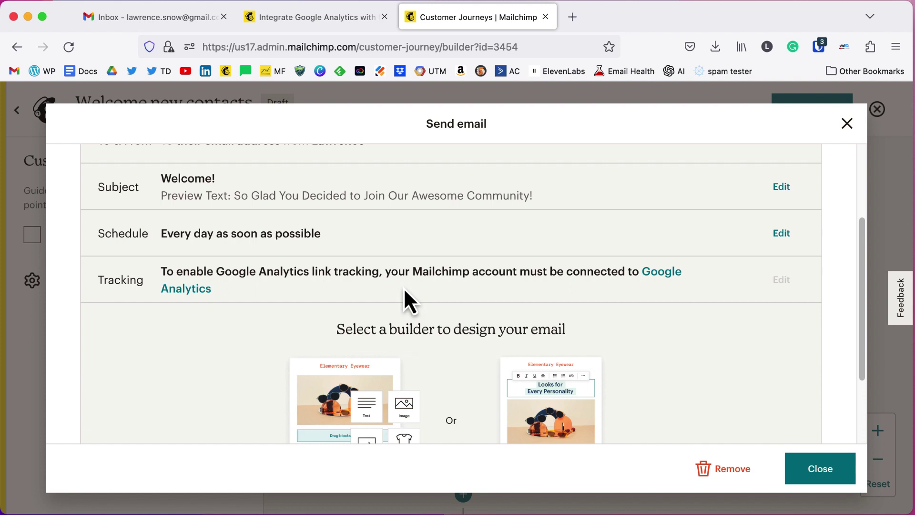
pyautogui.scroll(-3, 406, 300)
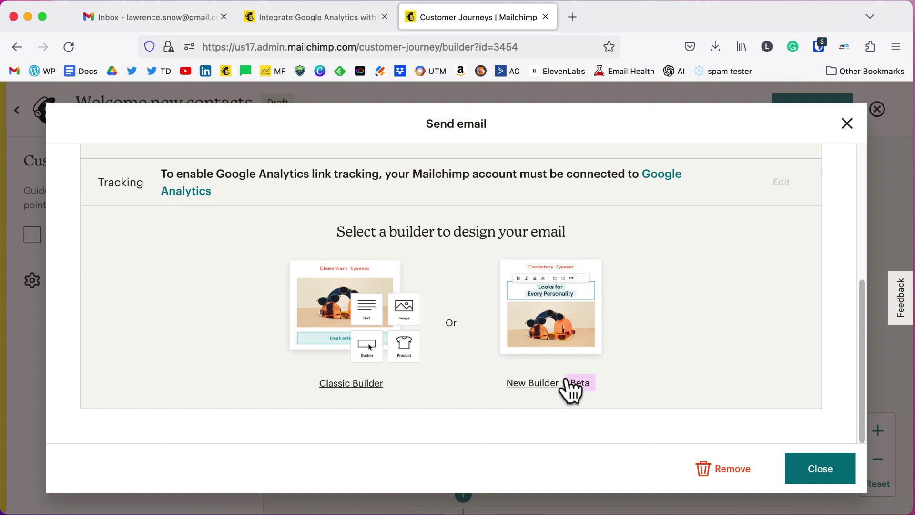
# Design the welcome email in the new builder using the Minimal template.
pyautogui.click(561, 307)
pyautogui.scroll(-1, 204, 307)
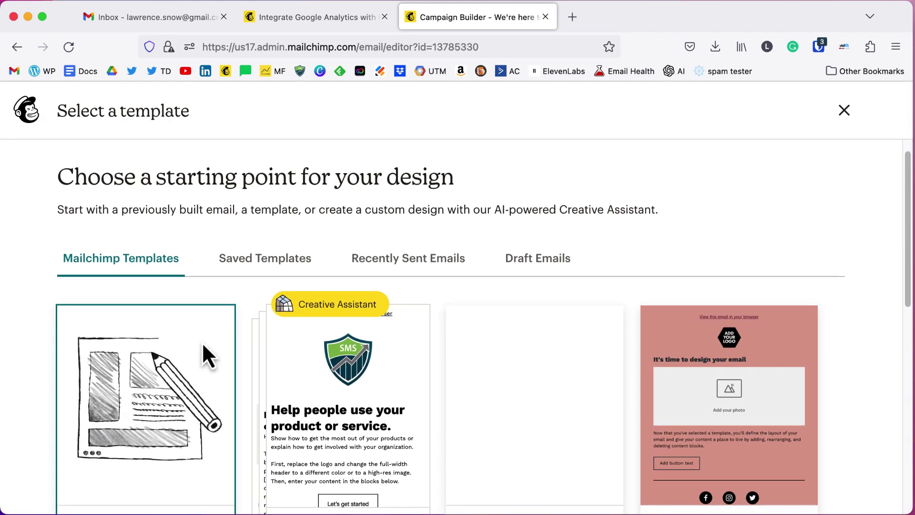
pyautogui.scroll(-2, 363, 416)
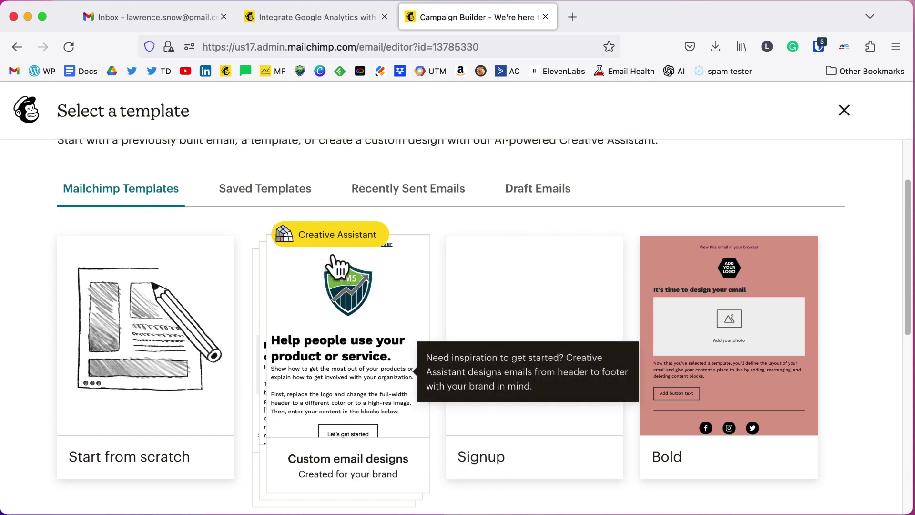
pyautogui.scroll(-4, 696, 365)
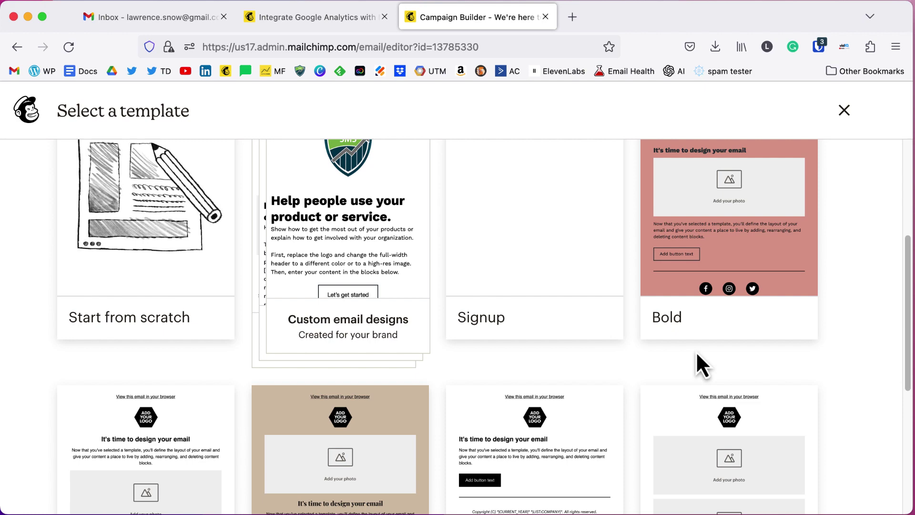
pyautogui.scroll(-6, 697, 364)
pyautogui.moveTo(119, 200)
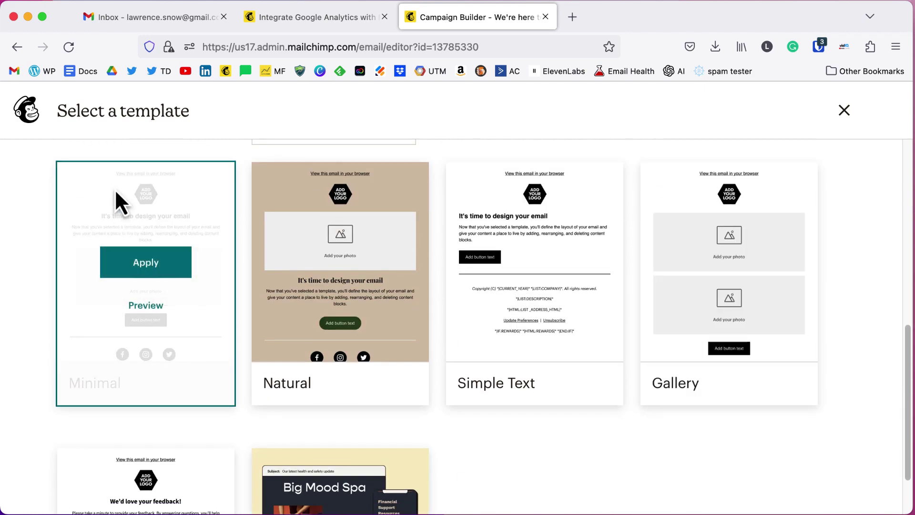
pyautogui.click(146, 264)
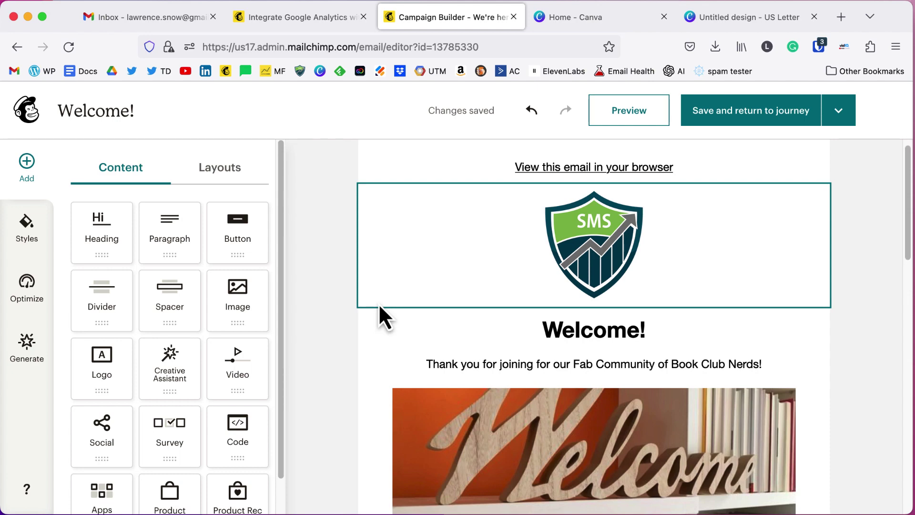
pyautogui.scroll(-3, 378, 307)
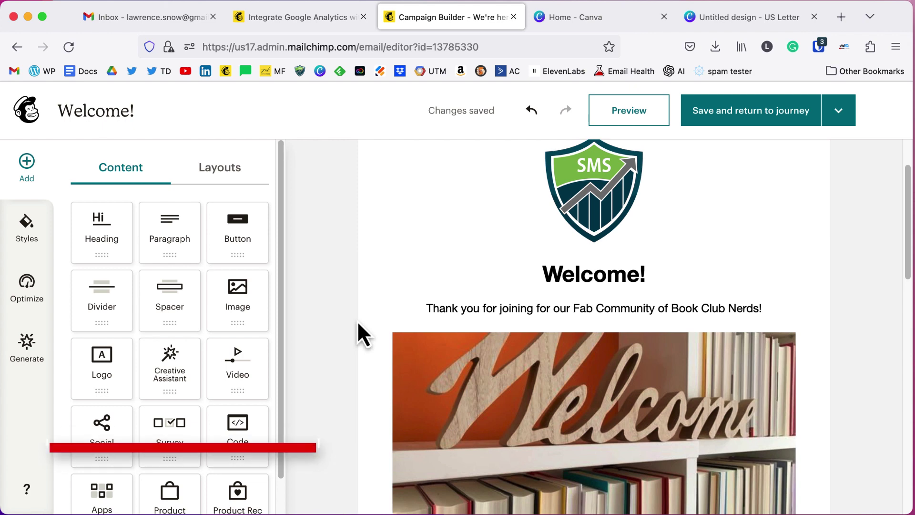
pyautogui.scroll(-9, 362, 318)
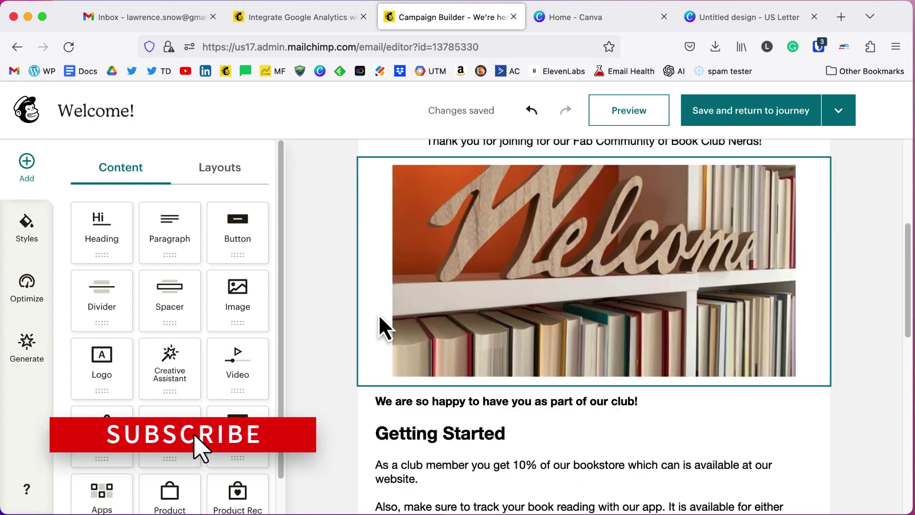
pyautogui.scroll(-2, 479, 358)
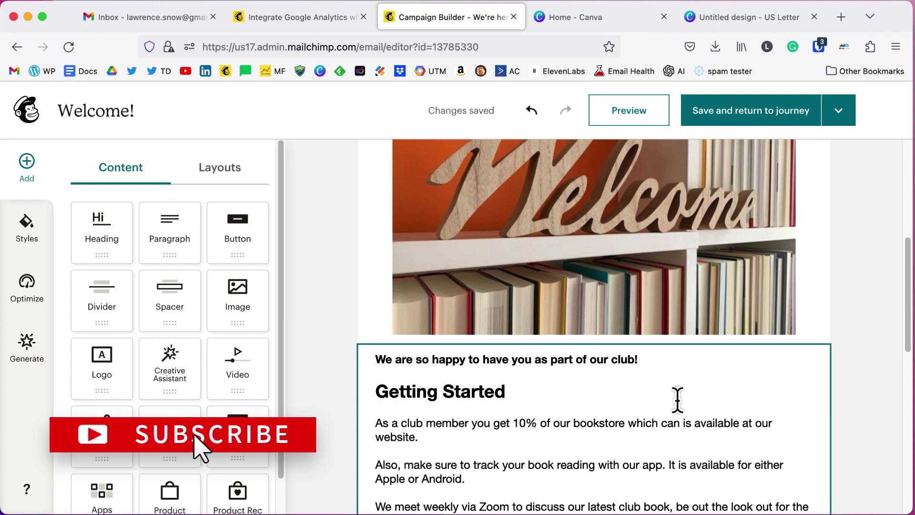
pyautogui.scroll(-6, 677, 400)
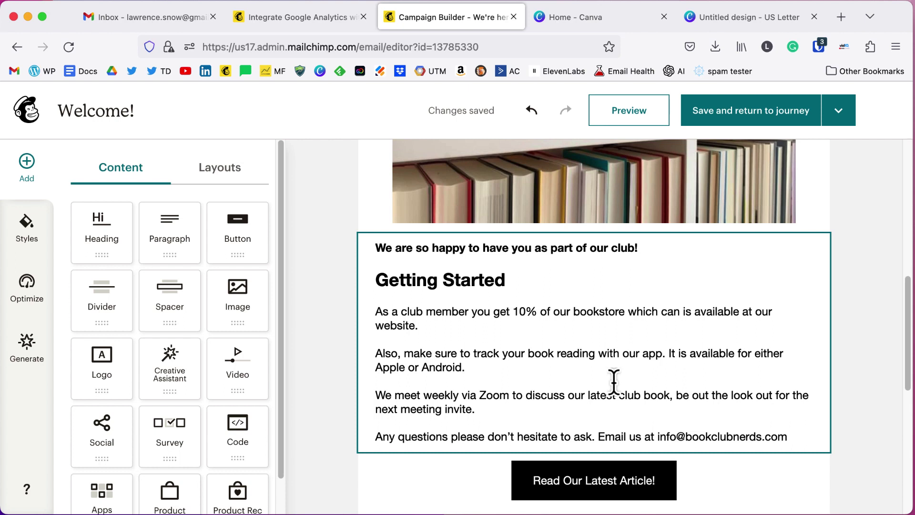
pyautogui.scroll(-1, 614, 382)
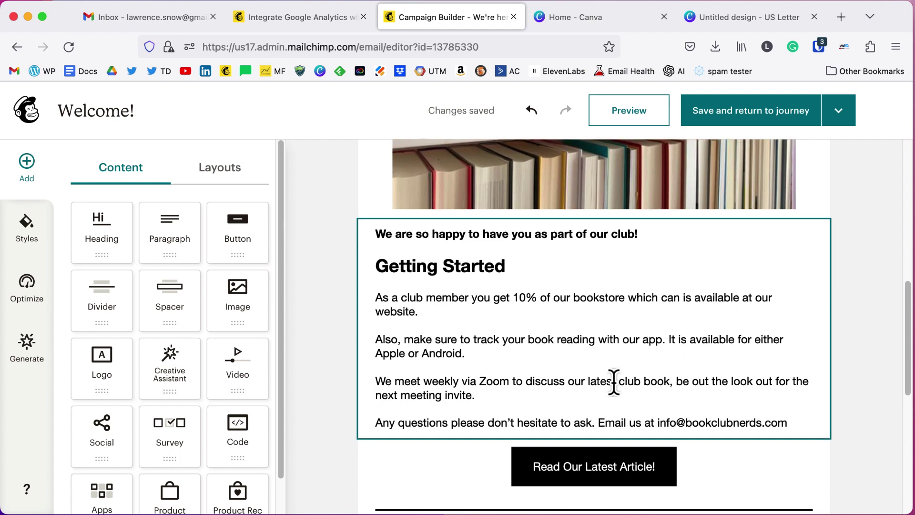
pyautogui.scroll(-4, 614, 381)
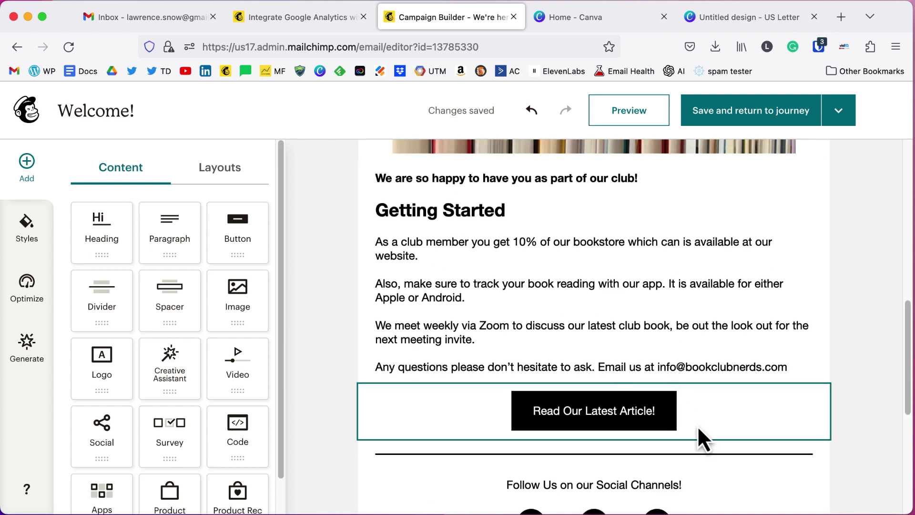
pyautogui.scroll(20, 697, 425)
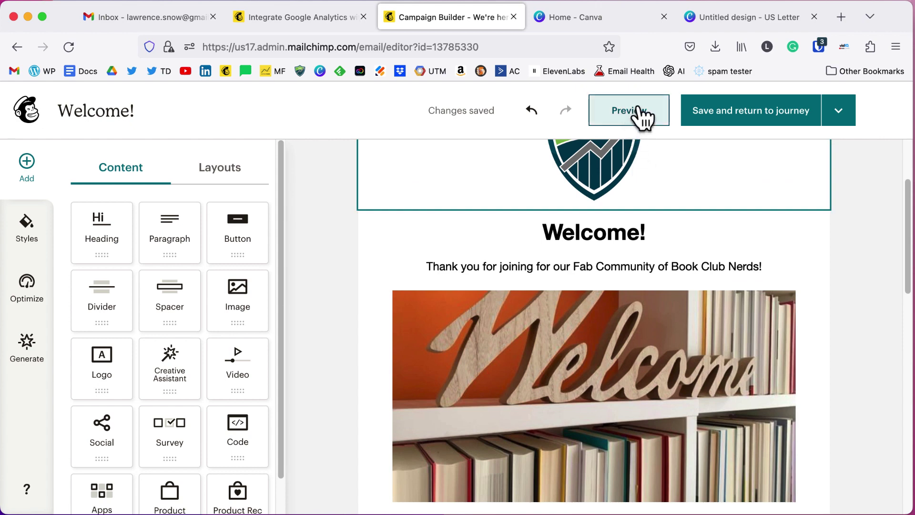
# Preview the welcome email in desktop, mobile and inbox views, then return to editing.
pyautogui.click(633, 114)
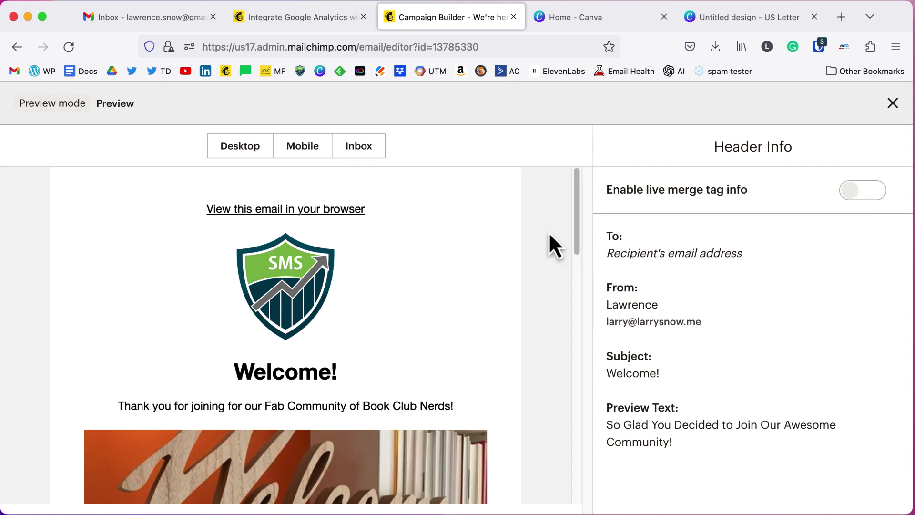
pyautogui.click(315, 162)
pyautogui.click(341, 153)
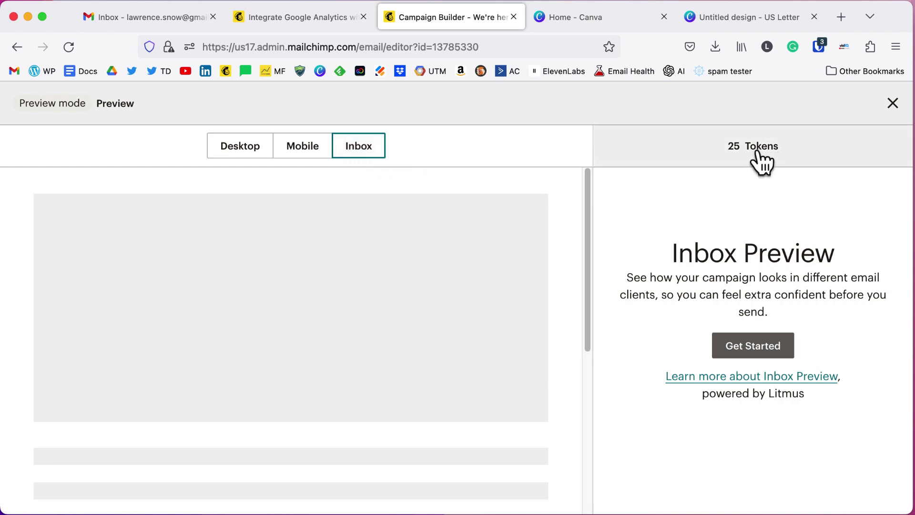
pyautogui.click(238, 151)
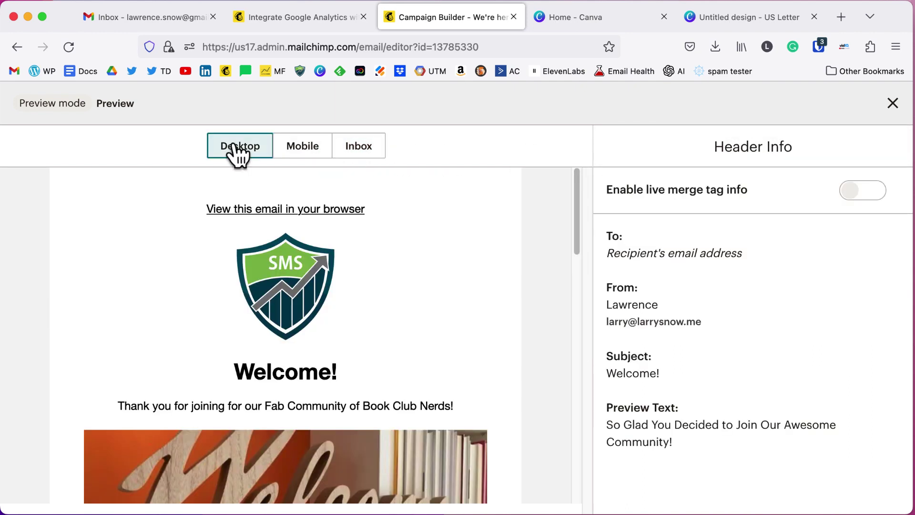
pyautogui.click(896, 109)
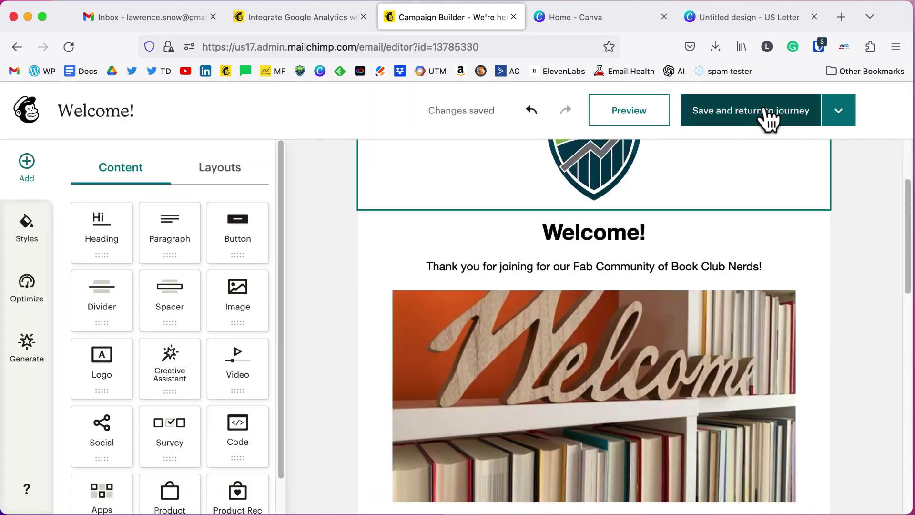
# Save the email and return to the journey, scrolling down to the products email and Contact exits.
pyautogui.click(766, 114)
pyautogui.scroll(-2, 615, 296)
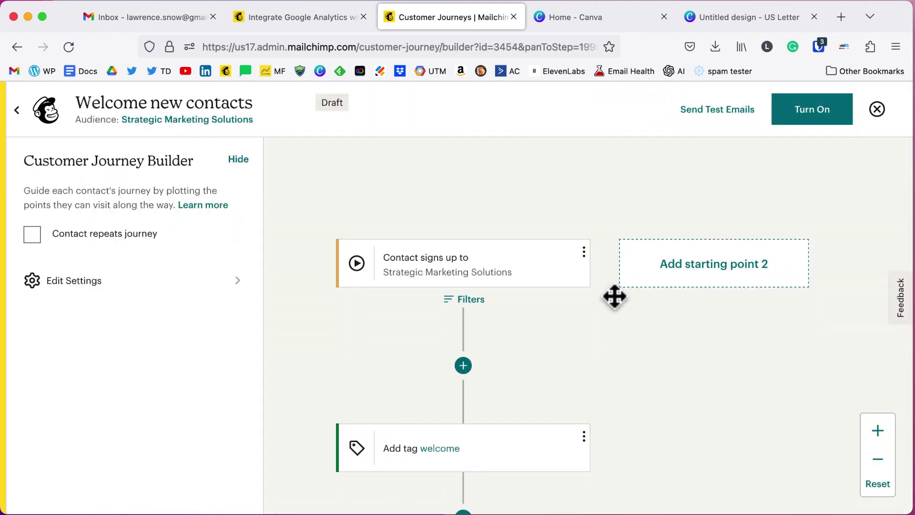
pyautogui.scroll(-4, 614, 296)
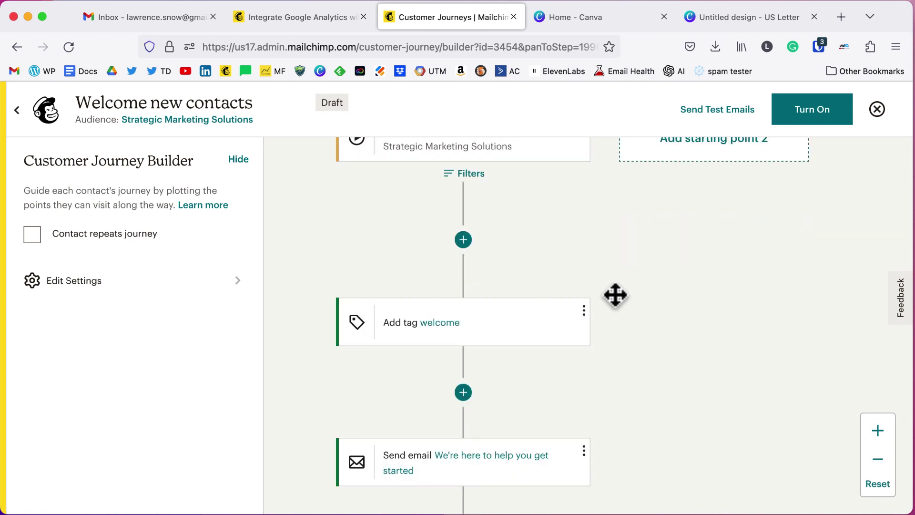
pyautogui.scroll(-3, 615, 296)
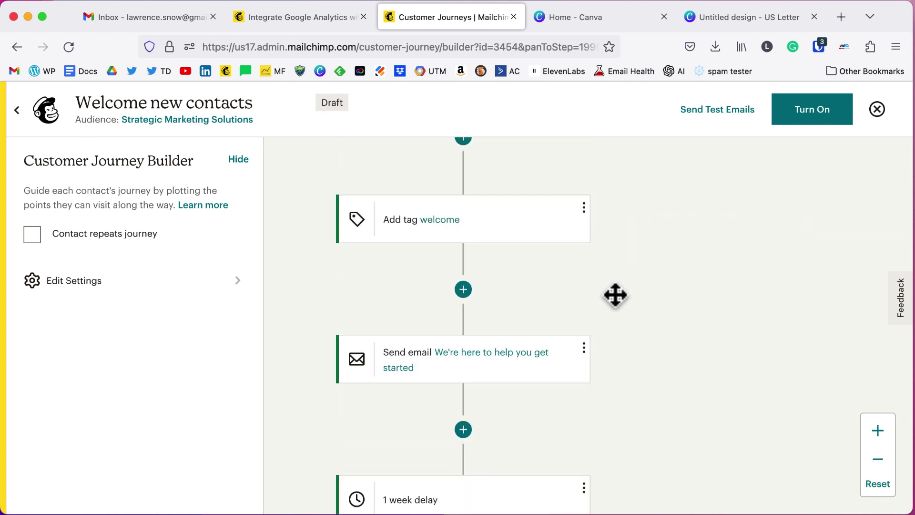
pyautogui.scroll(-1, 614, 295)
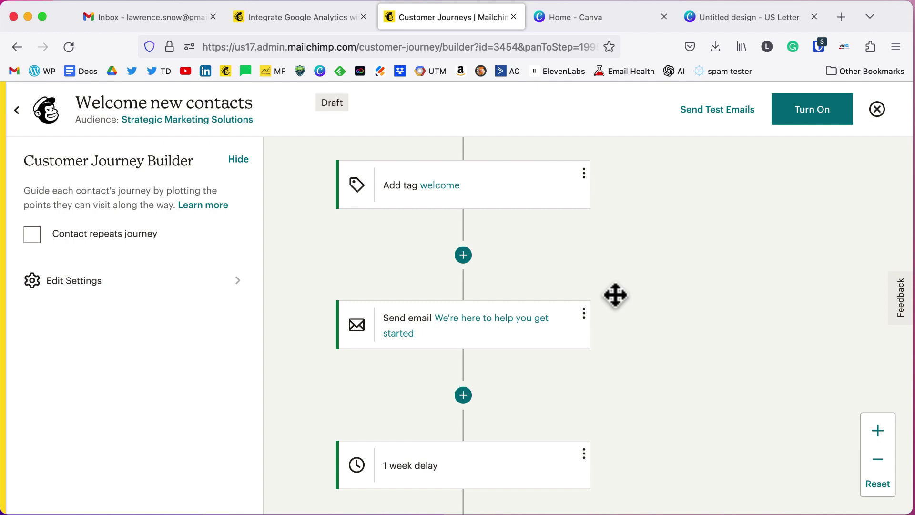
pyautogui.scroll(-1, 615, 295)
pyautogui.scroll(-5, 614, 295)
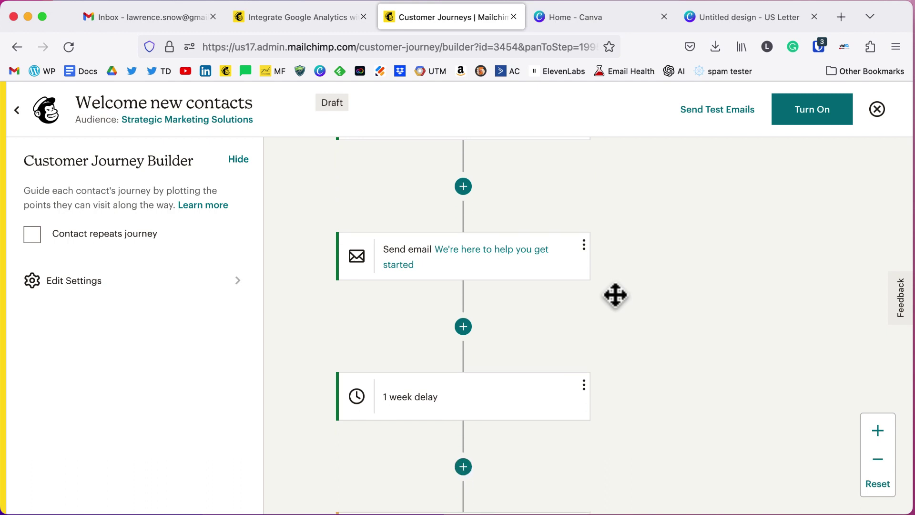
pyautogui.scroll(-2, 615, 295)
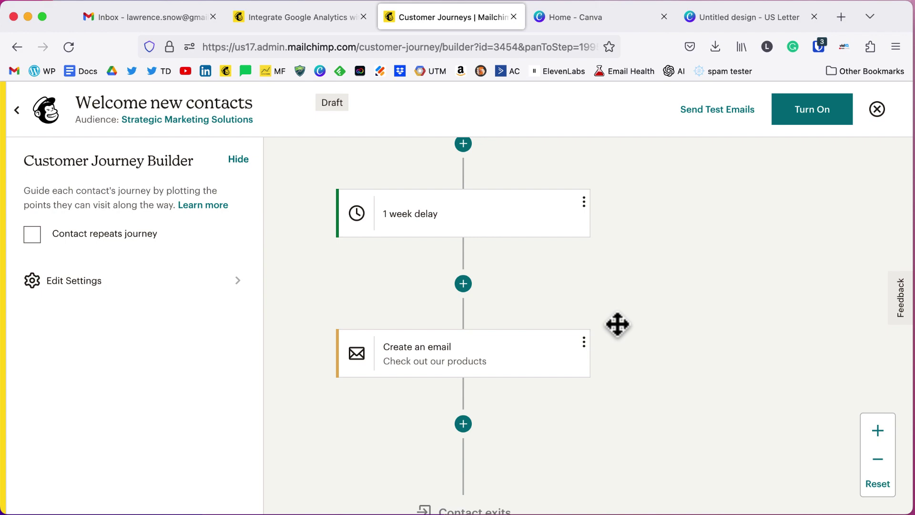
pyautogui.scroll(-1, 617, 325)
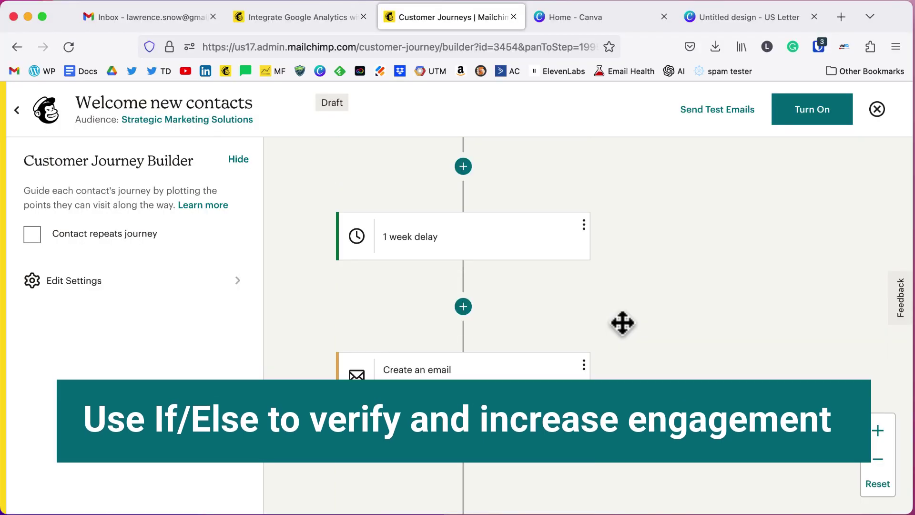
pyautogui.scroll(-1, 622, 323)
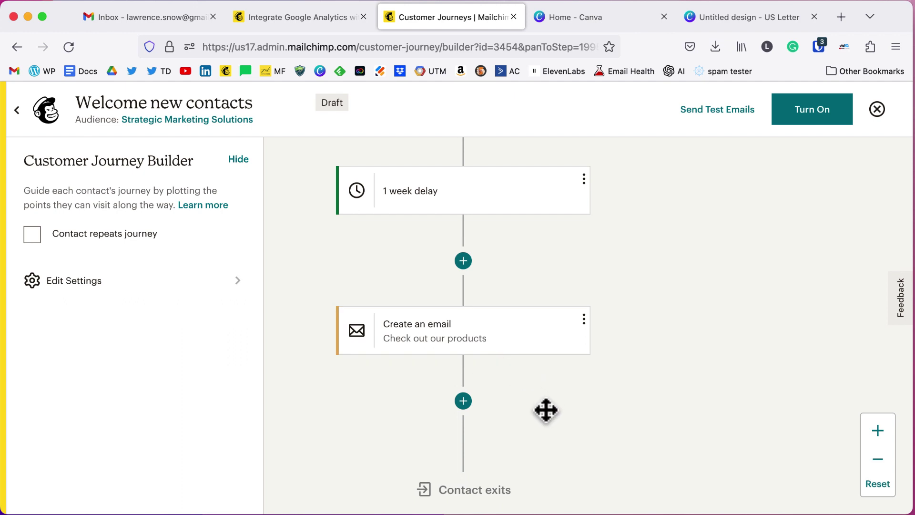
pyautogui.scroll(-1, 548, 404)
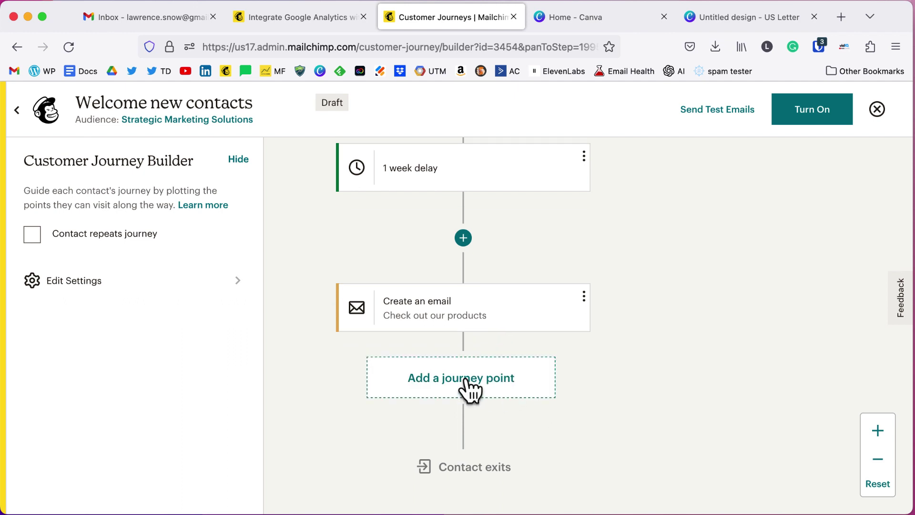
# Add an If/Else after the products email checking clicks on 'We're here to help you get started'.
pyautogui.click(473, 392)
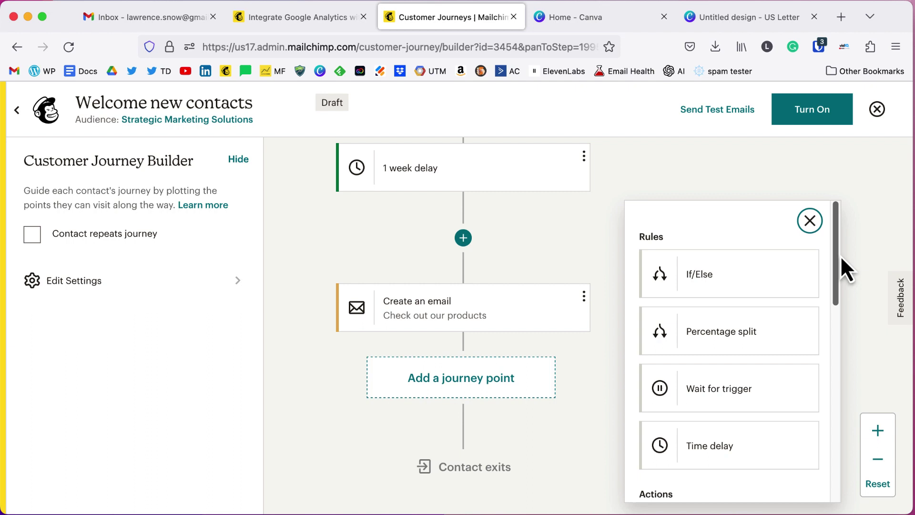
pyautogui.click(717, 285)
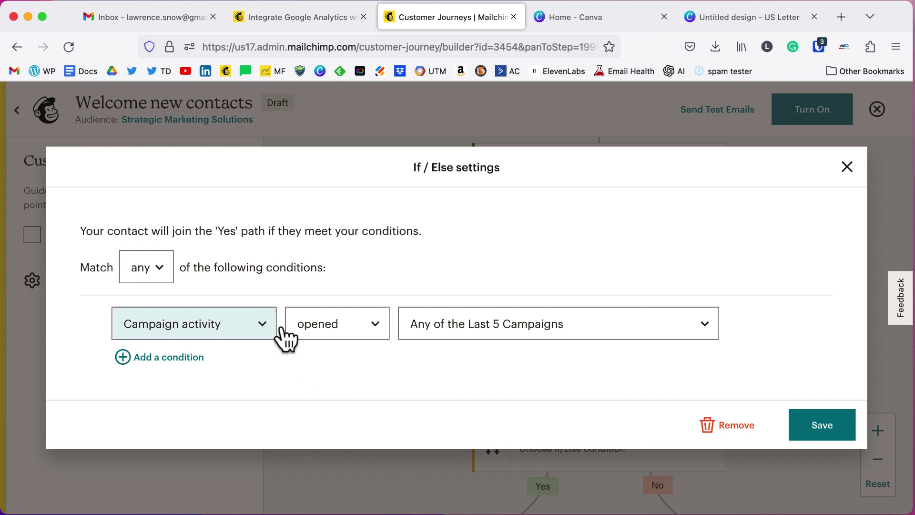
pyautogui.click(372, 327)
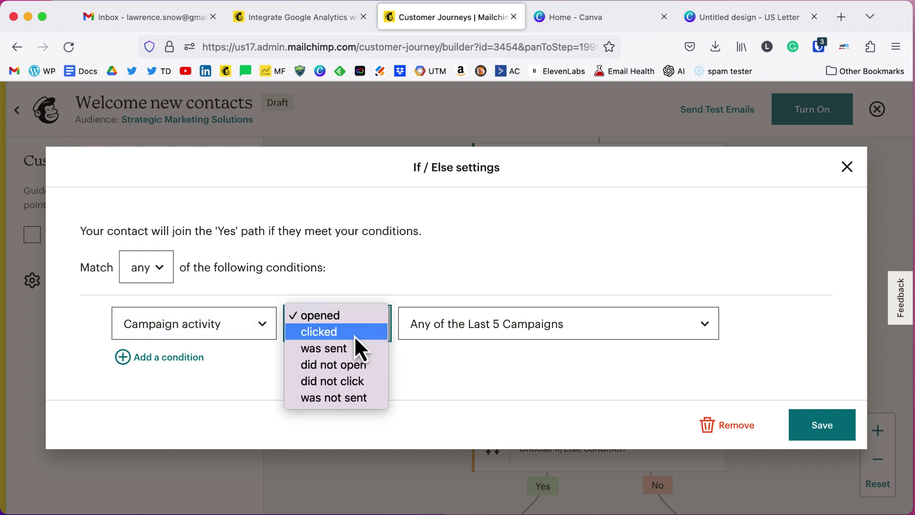
pyautogui.click(354, 335)
pyautogui.click(567, 324)
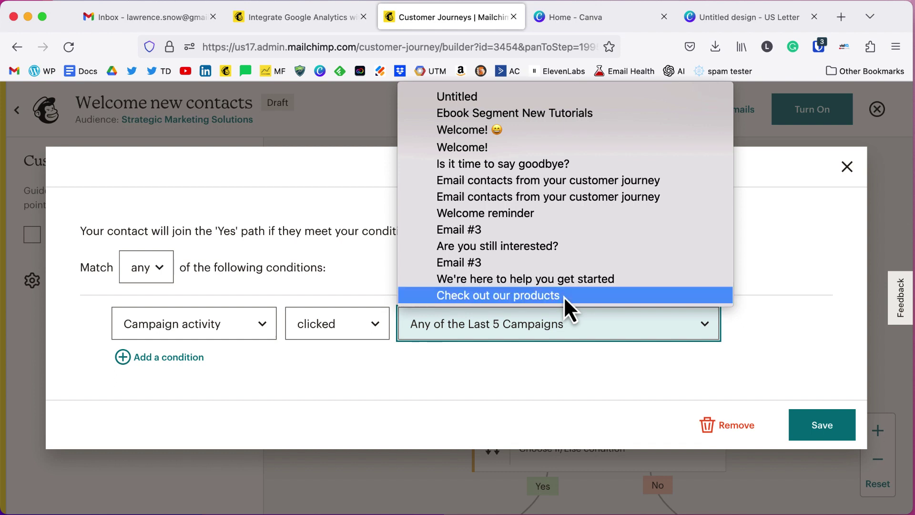
pyautogui.click(564, 296)
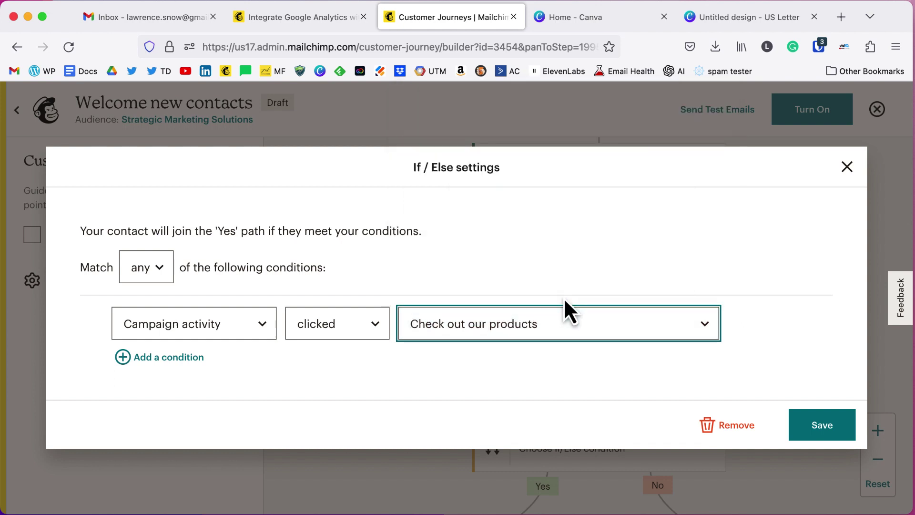
pyautogui.click(564, 298)
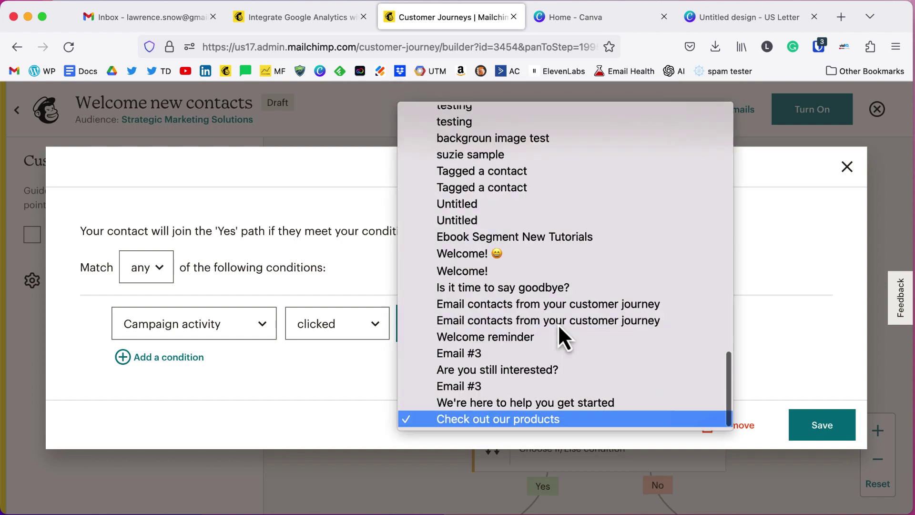
pyautogui.click(545, 406)
# Add an alternative condition for clicks on 'Check out our products' and save the If/Else.
pyautogui.click(195, 367)
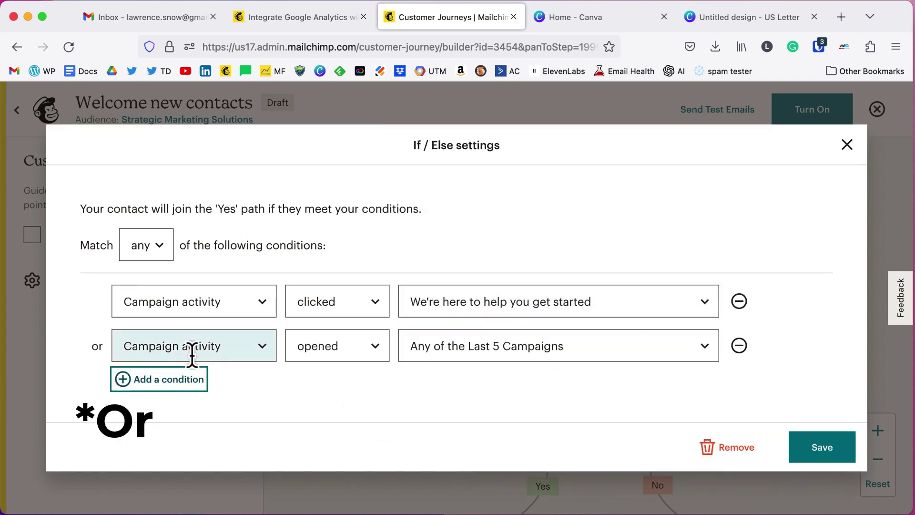
pyautogui.click(360, 349)
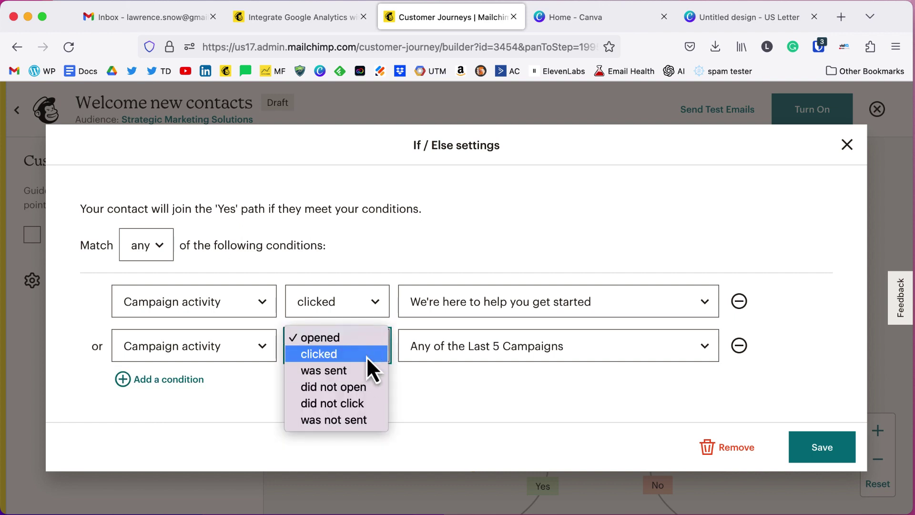
pyautogui.click(375, 355)
pyautogui.click(565, 347)
pyautogui.scroll(-10, 505, 286)
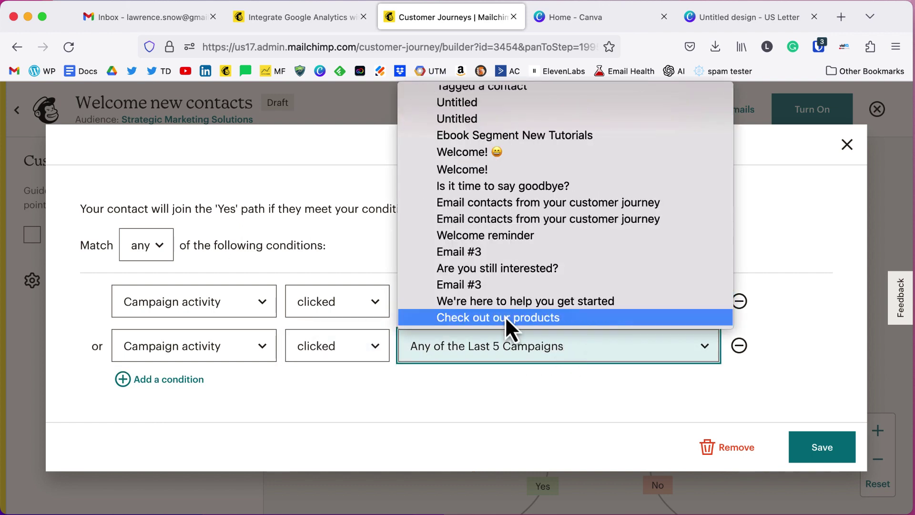
pyautogui.click(505, 316)
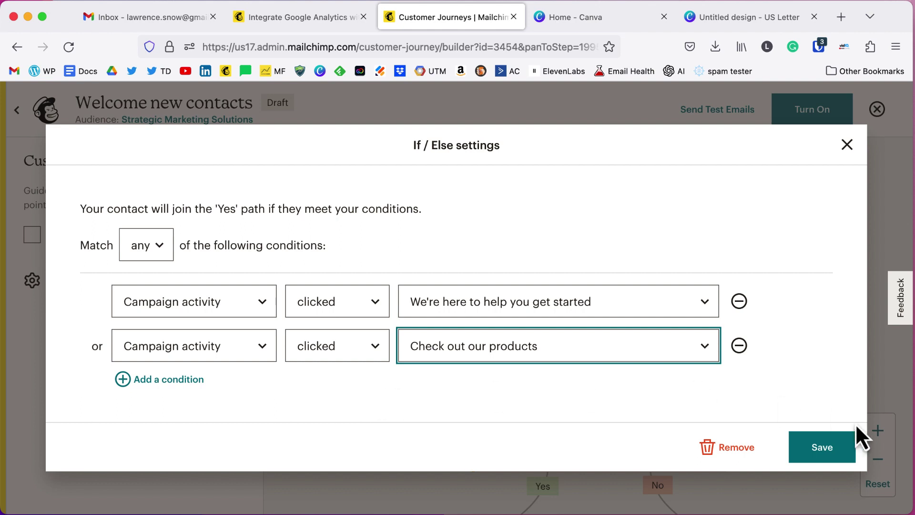
pyautogui.click(837, 448)
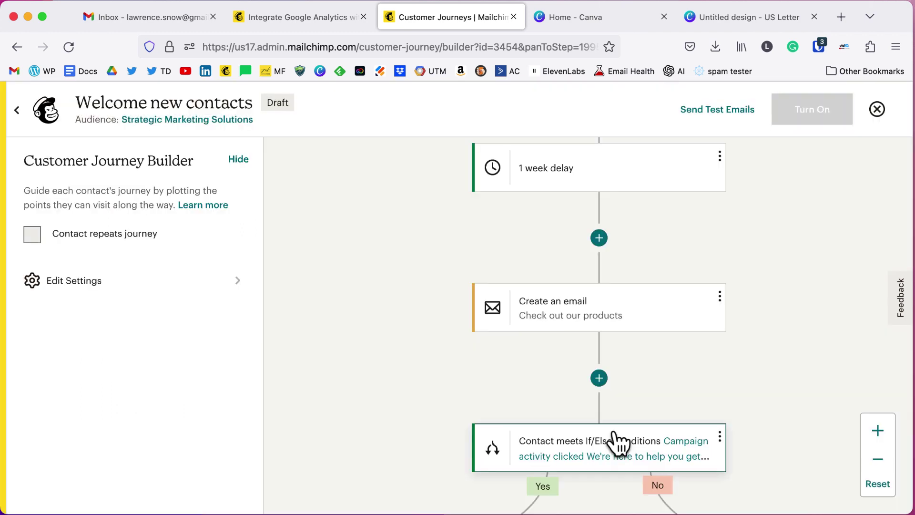
# Add a Tag/Untag step on the Yes branch that applies the 'interested' tag.
pyautogui.scroll(-5, 572, 402)
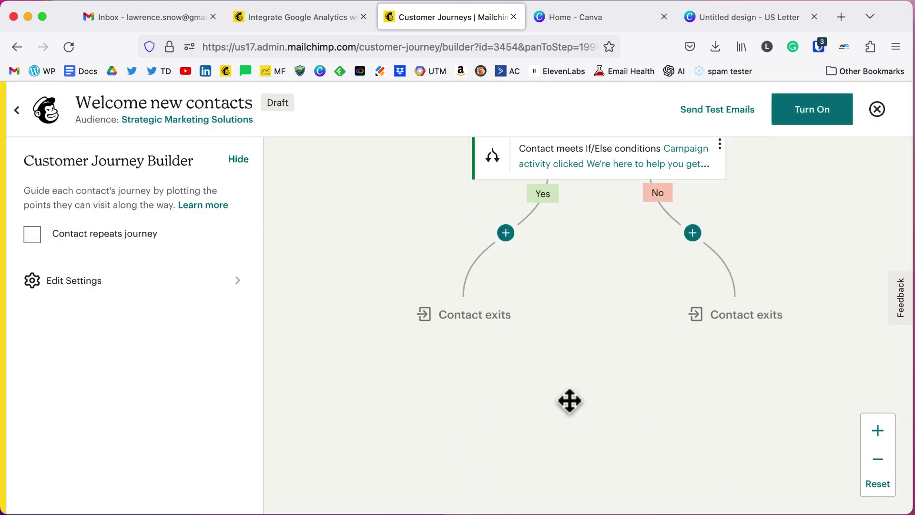
pyautogui.click(516, 241)
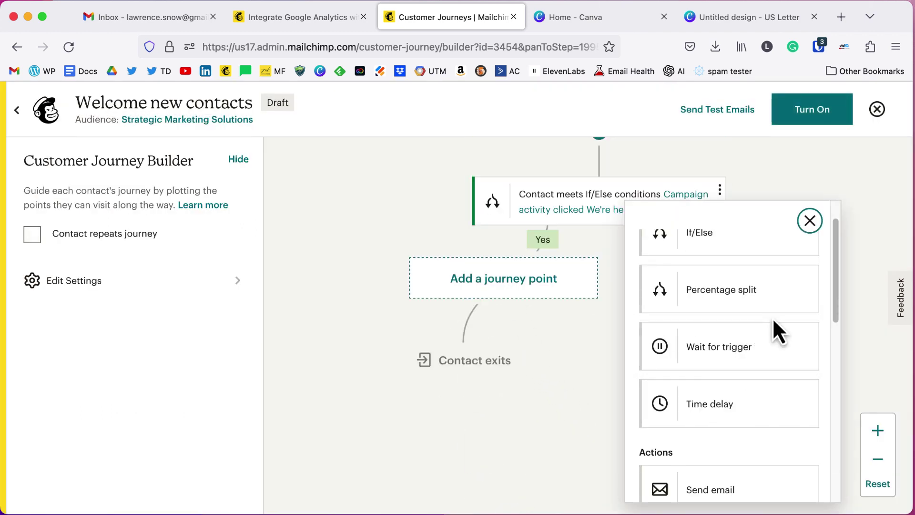
pyautogui.scroll(-3, 775, 326)
pyautogui.scroll(-5, 774, 327)
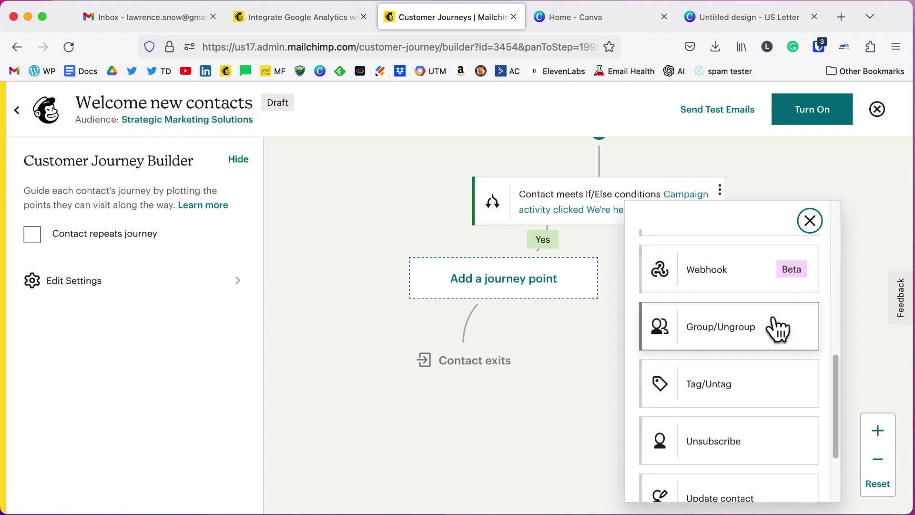
pyautogui.click(739, 380)
pyautogui.click(679, 427)
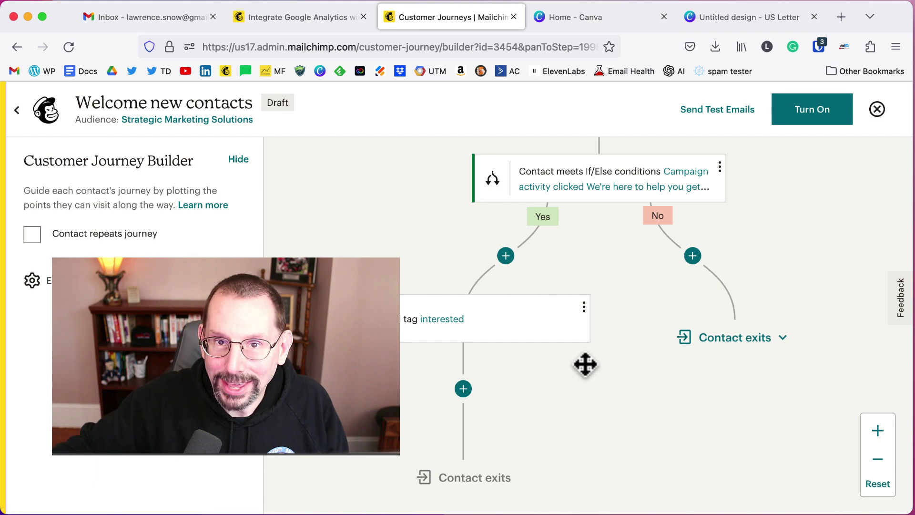
# Add a Send email step under the No branch and name it 'Not Clicking'.
pyautogui.scroll(2, 619, 352)
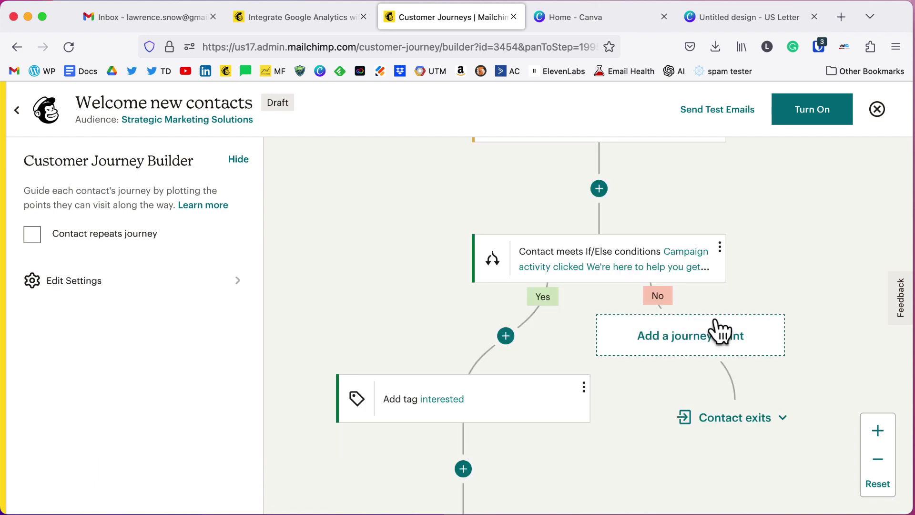
pyautogui.click(713, 343)
pyautogui.scroll(-2, 758, 371)
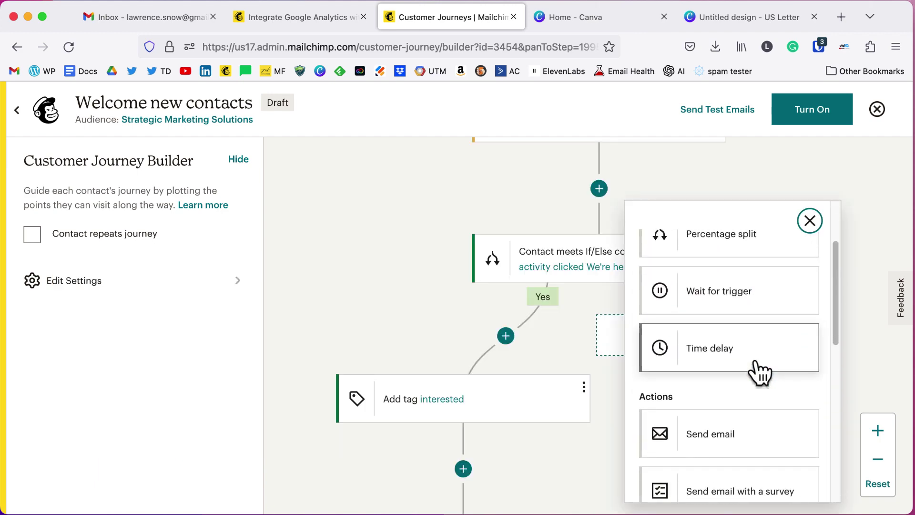
pyautogui.scroll(-1, 748, 390)
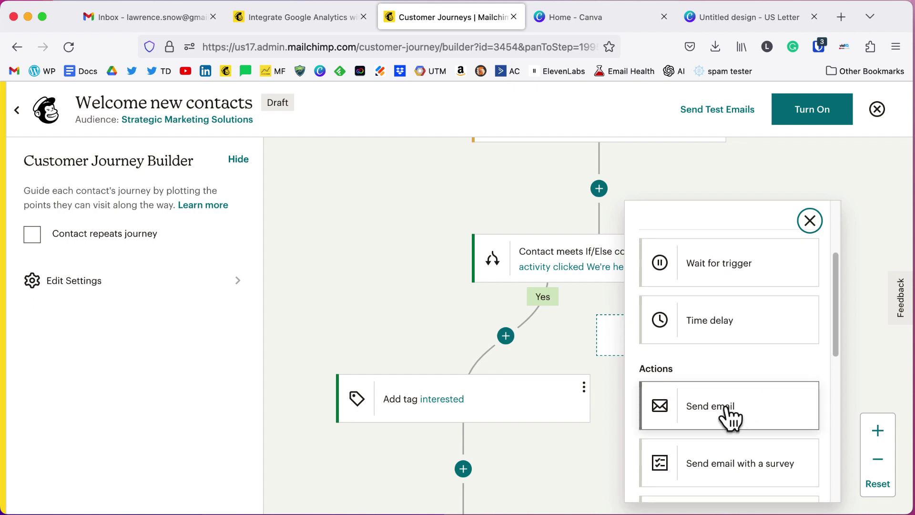
pyautogui.click(729, 414)
pyautogui.moveTo(412, 202); pyautogui.dragTo(127, 204)
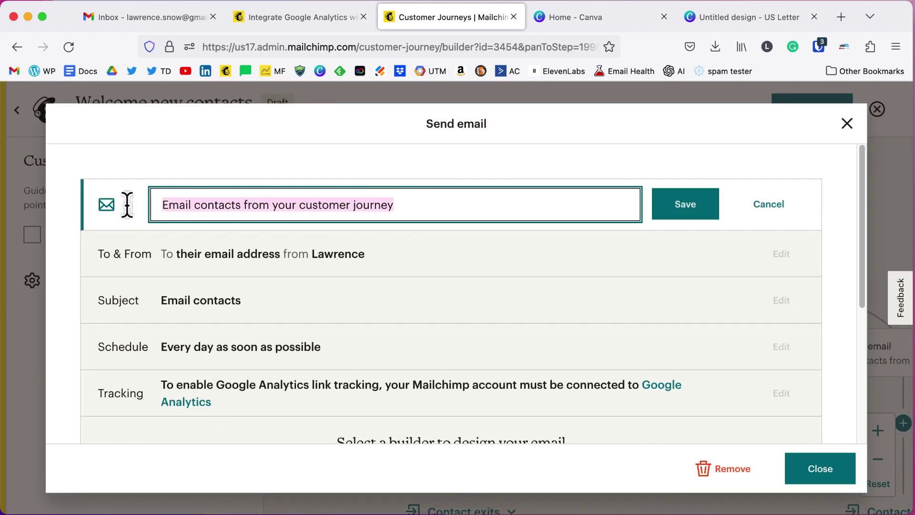
pyautogui.write('No')
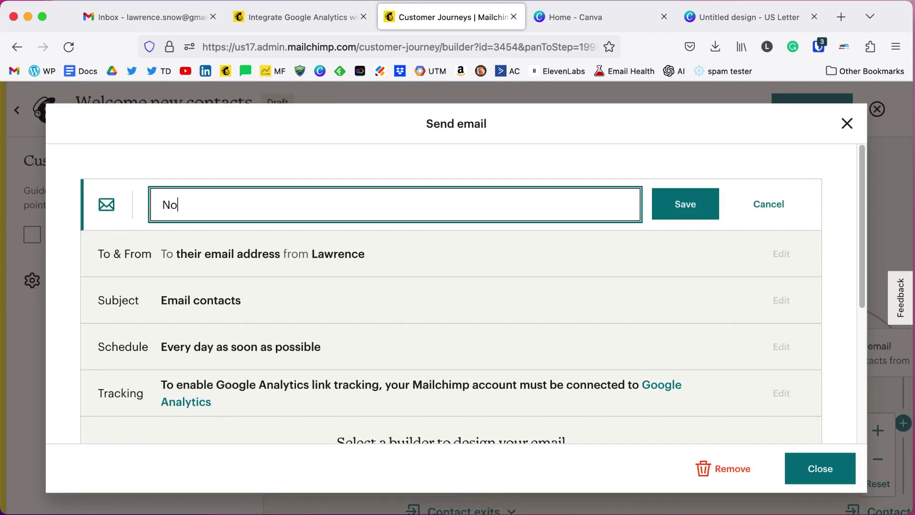
pyautogui.write('t Clicking')
pyautogui.press('Return')
# Set the subject to 'Just checking in...' and preview text 'We hope are enjoying the club', then close.
pyautogui.click(784, 303)
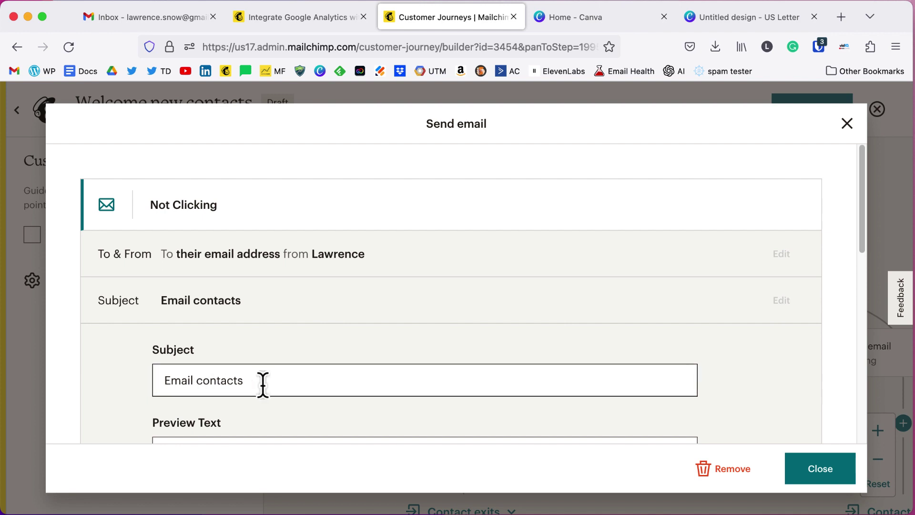
pyautogui.moveTo(262, 381); pyautogui.dragTo(153, 374)
pyautogui.write('Just checking in...')
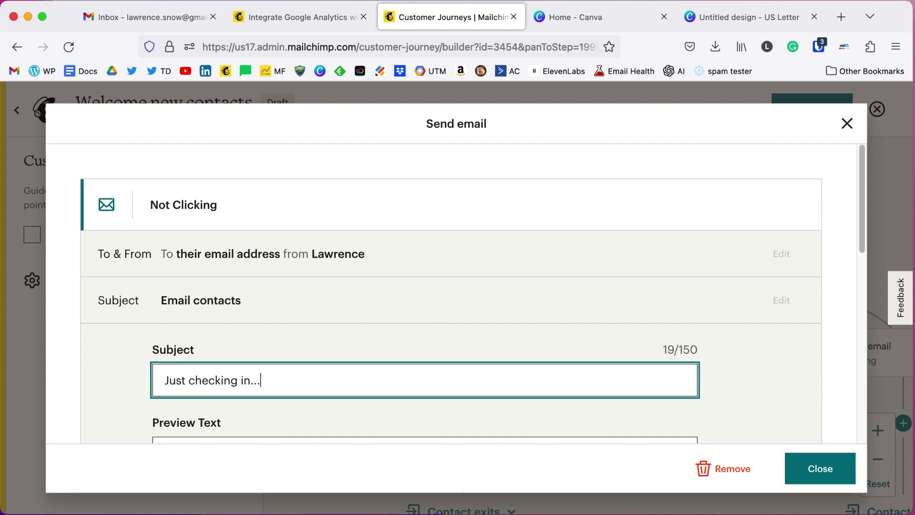
pyautogui.press('Tab')
pyautogui.write('We h')
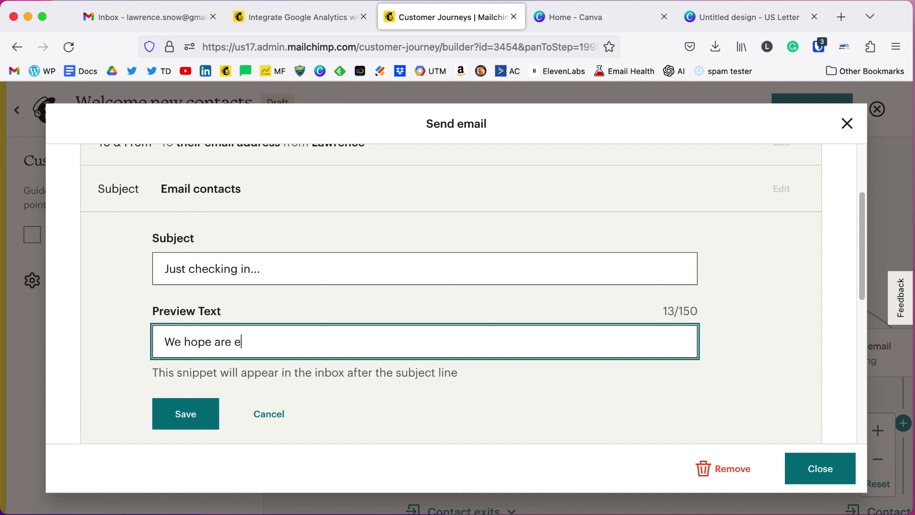
pyautogui.write('ope are enjoying the club')
pyautogui.press('Return')
pyautogui.scroll(-2, 685, 335)
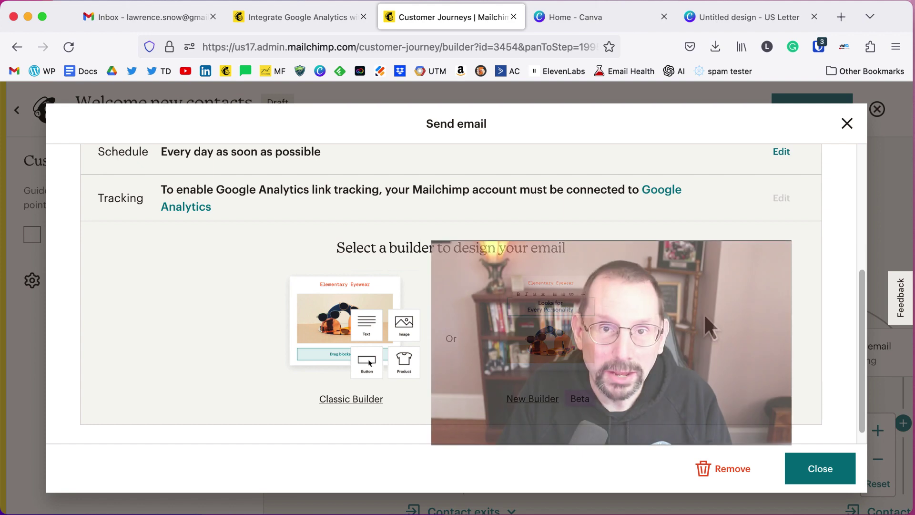
pyautogui.scroll(-1, 472, 296)
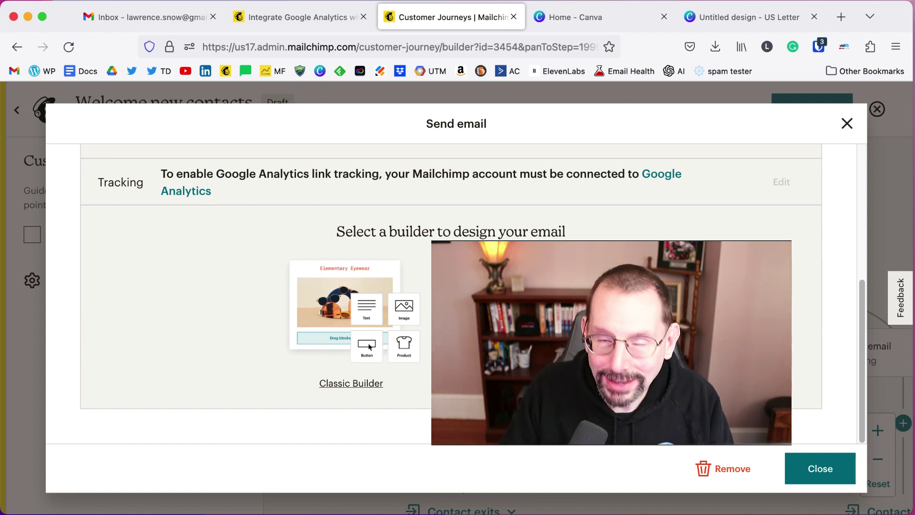
pyautogui.scroll(1, 451, 294)
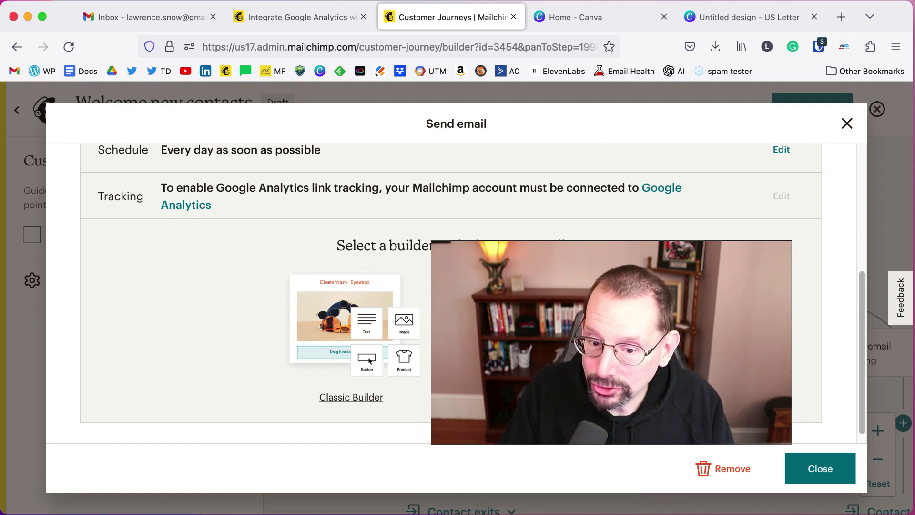
pyautogui.click(828, 473)
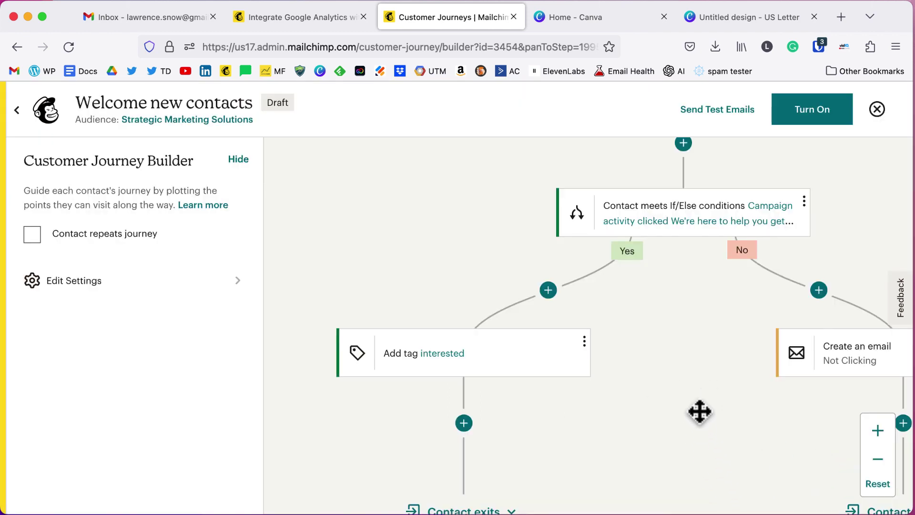
pyautogui.scroll(-3, 698, 410)
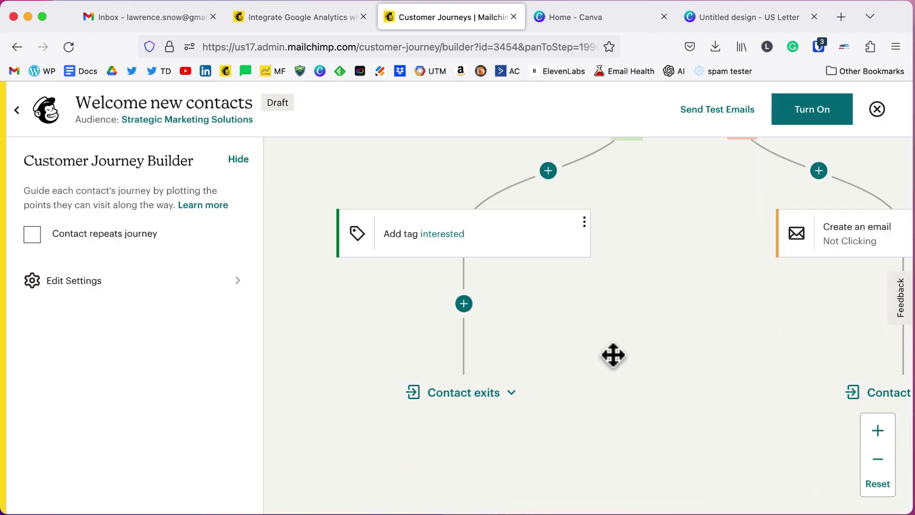
pyautogui.scroll(-1, 617, 352)
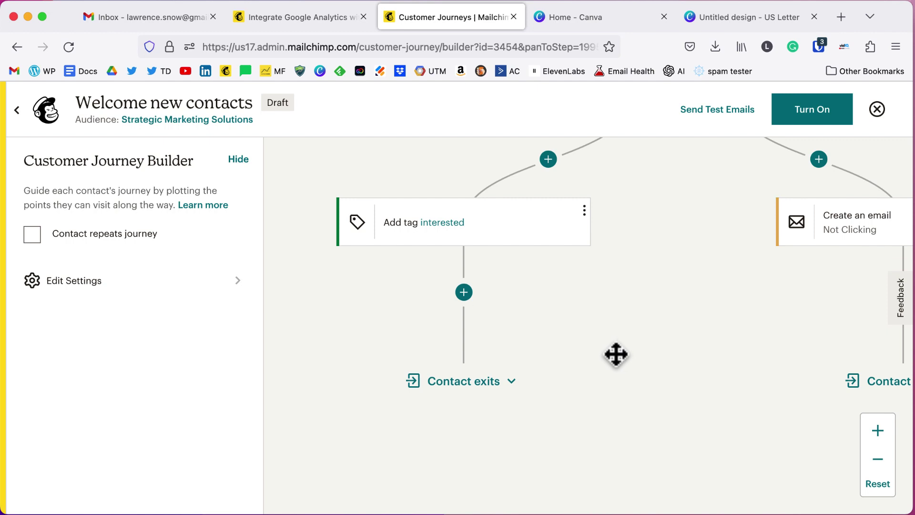
pyautogui.click(467, 300)
pyautogui.scroll(-2, 776, 339)
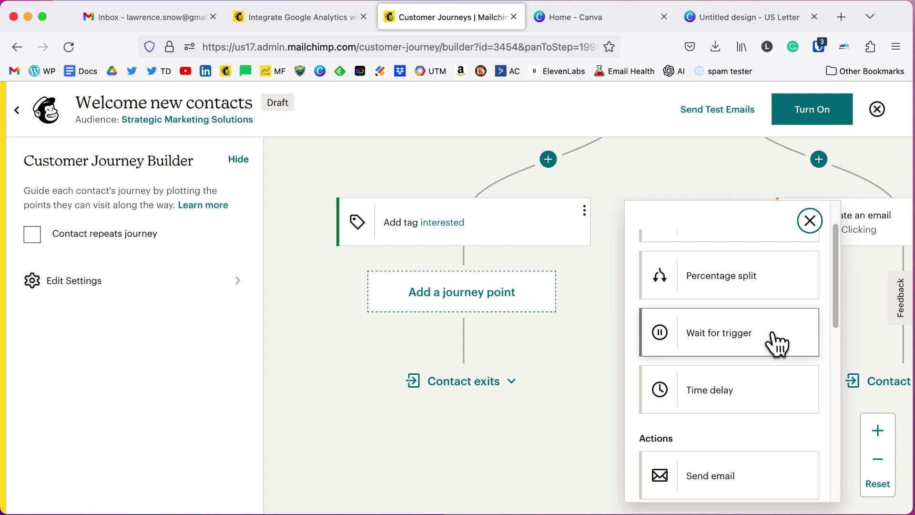
pyautogui.scroll(-6, 774, 336)
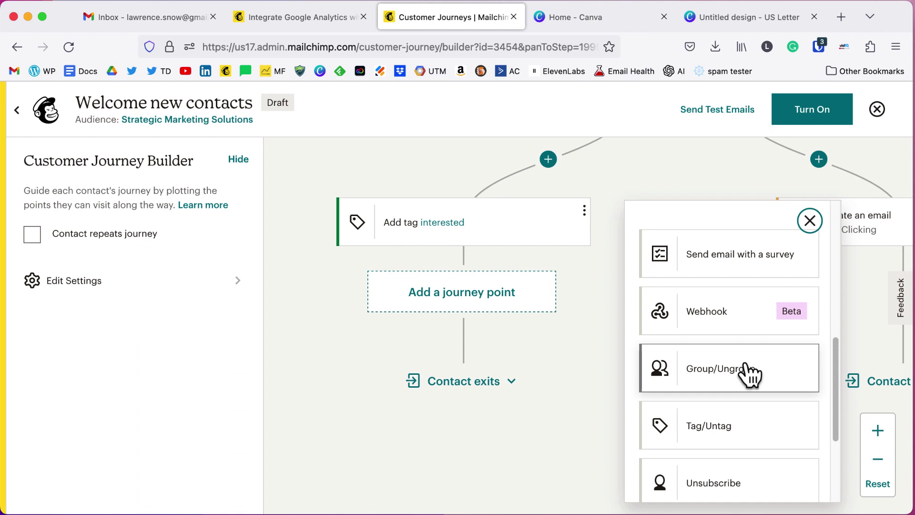
pyautogui.scroll(-3, 748, 372)
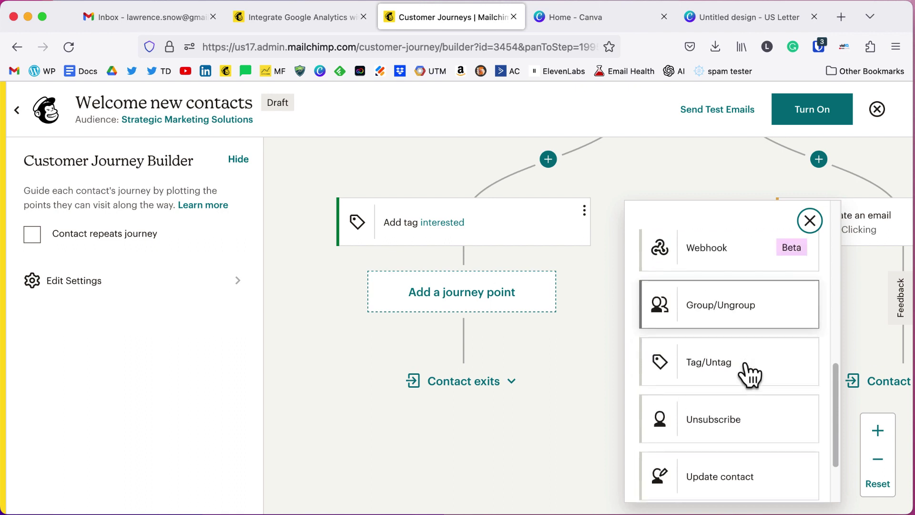
pyautogui.scroll(-1, 750, 388)
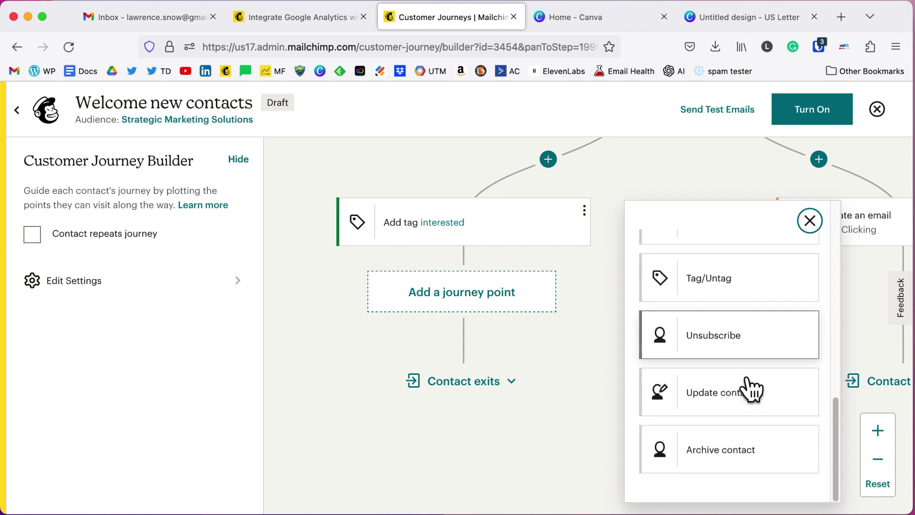
pyautogui.click(813, 223)
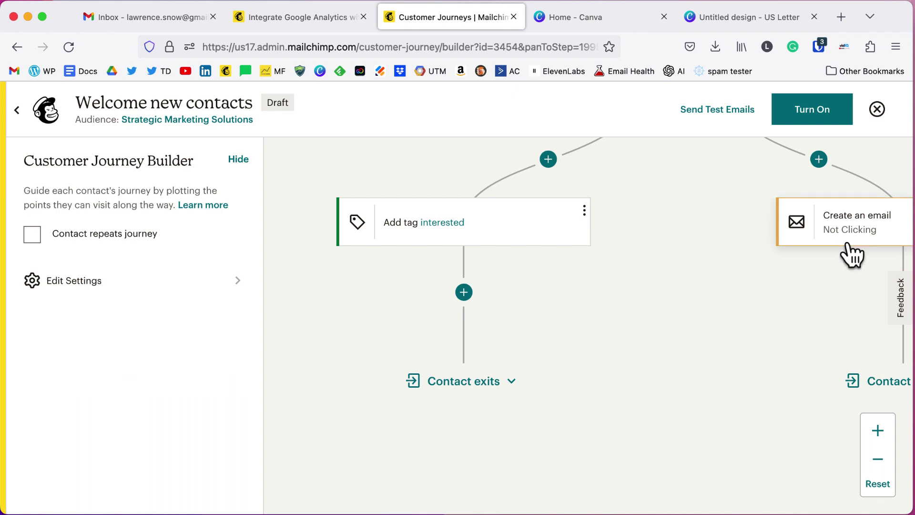
# Add an Unsubscribe action after the Not Clicking email on the No branch and save it.
pyautogui.moveTo(861, 323); pyautogui.dragTo(562, 384)
pyautogui.click(686, 347)
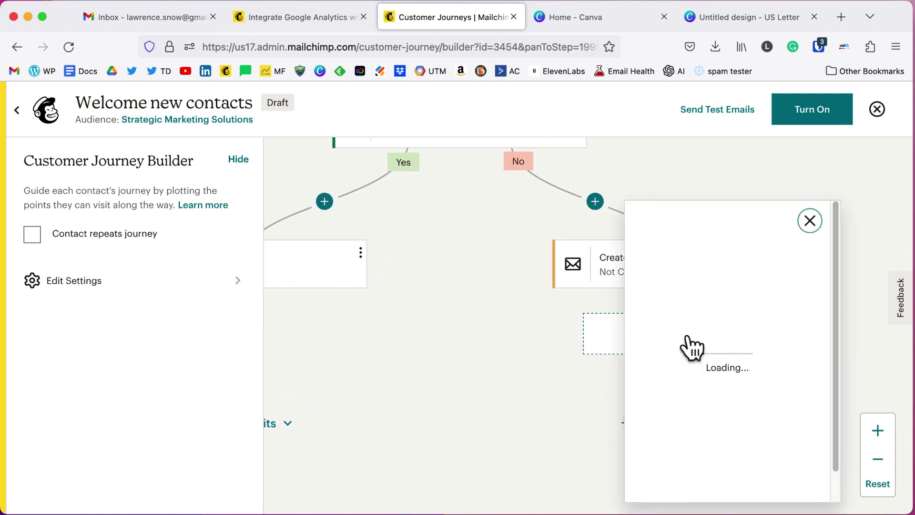
pyautogui.scroll(-1, 753, 355)
pyautogui.scroll(-5, 754, 355)
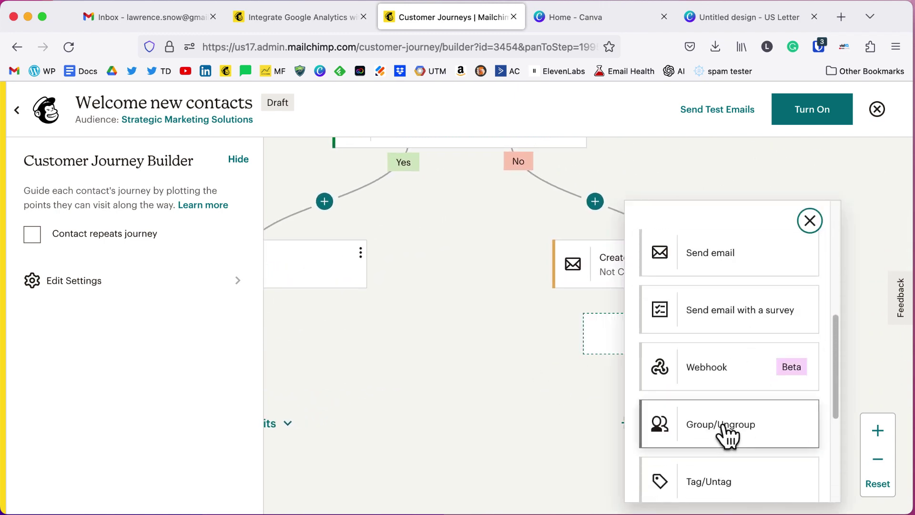
pyautogui.scroll(-3, 729, 433)
pyautogui.click(731, 390)
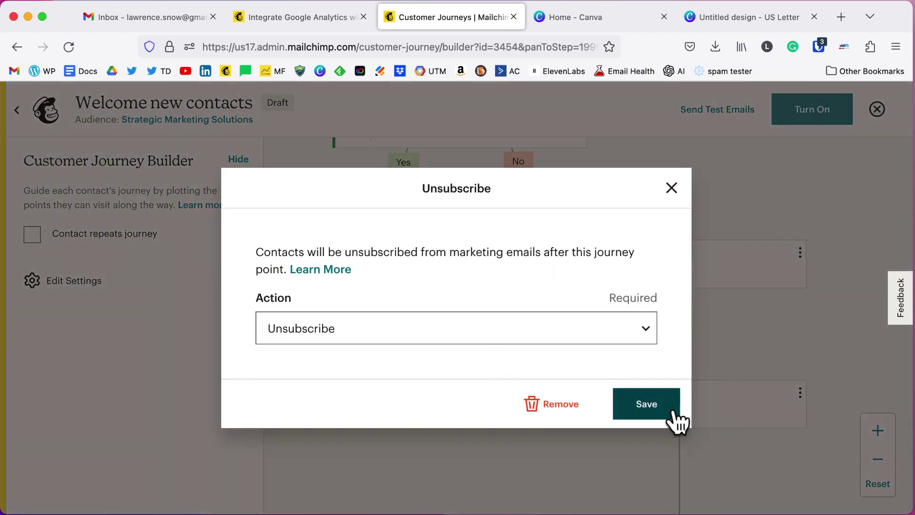
pyautogui.click(656, 408)
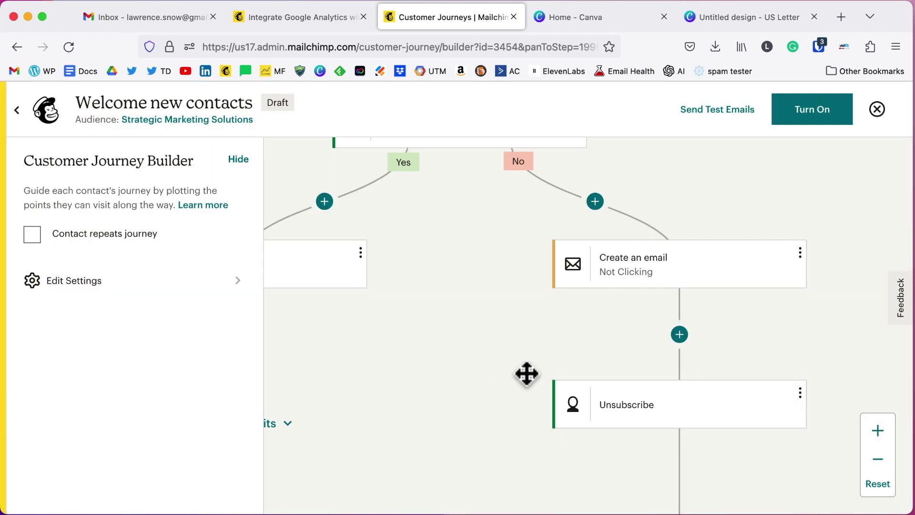
pyautogui.scroll(-2, 527, 371)
pyautogui.scroll(7, 714, 343)
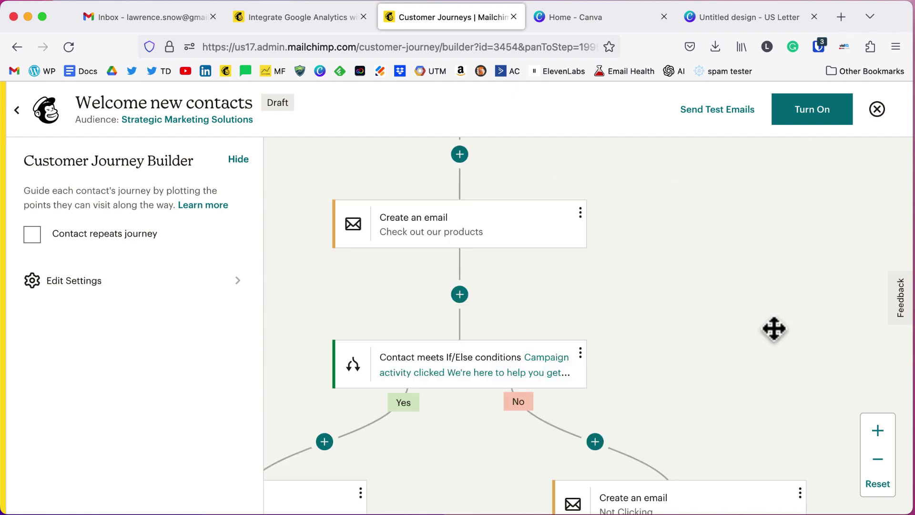
pyautogui.hscroll(-3, 449, 321)
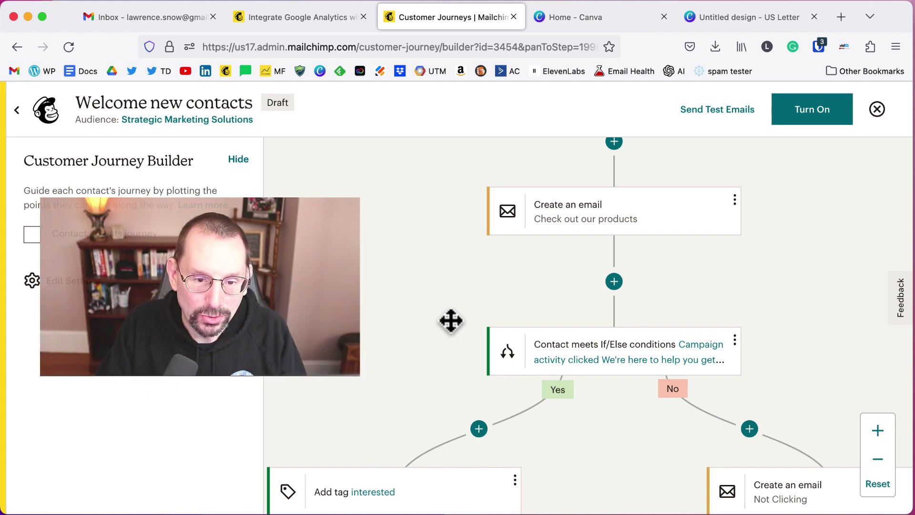
pyautogui.scroll(-5, 449, 320)
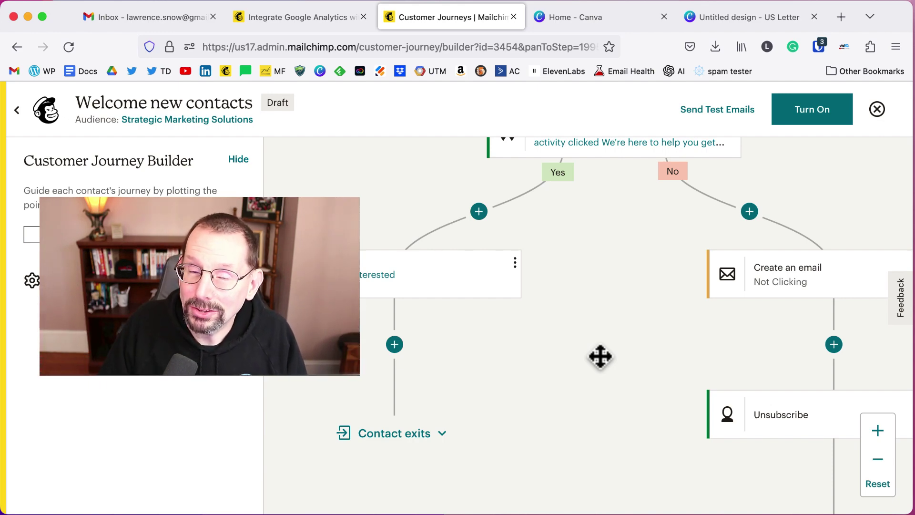
pyautogui.scroll(2, 598, 356)
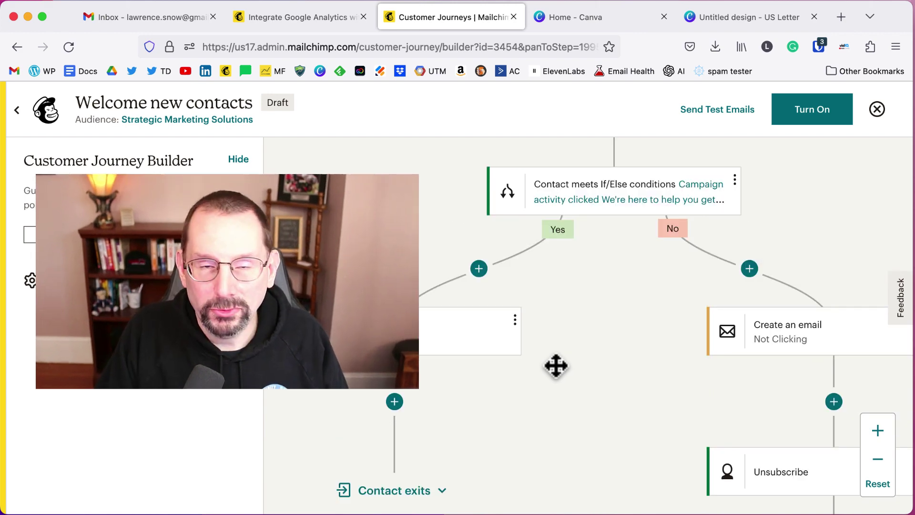